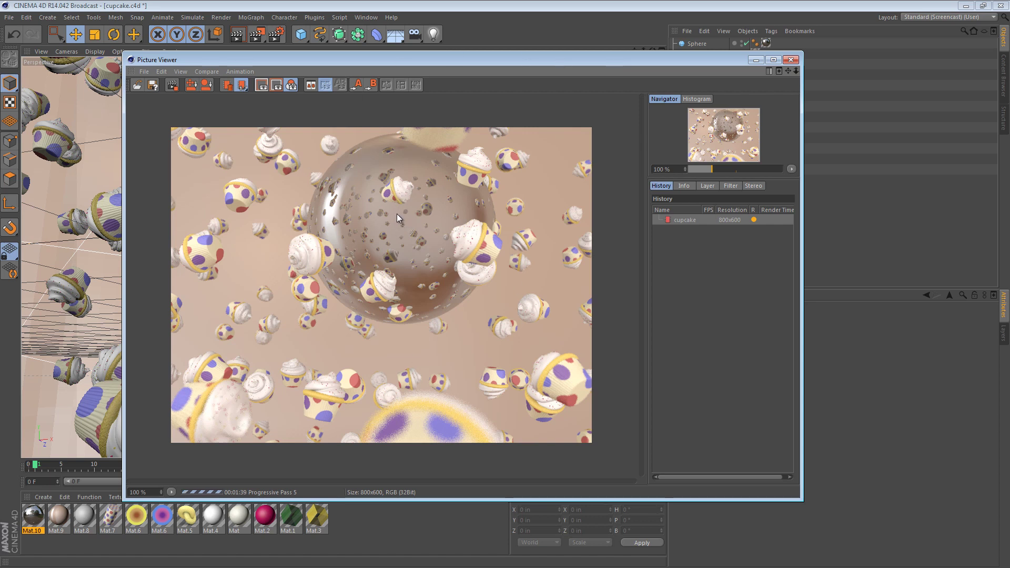
Stop the running cupcake render and return to the main scene view.
click(683, 220)
click(514, 347)
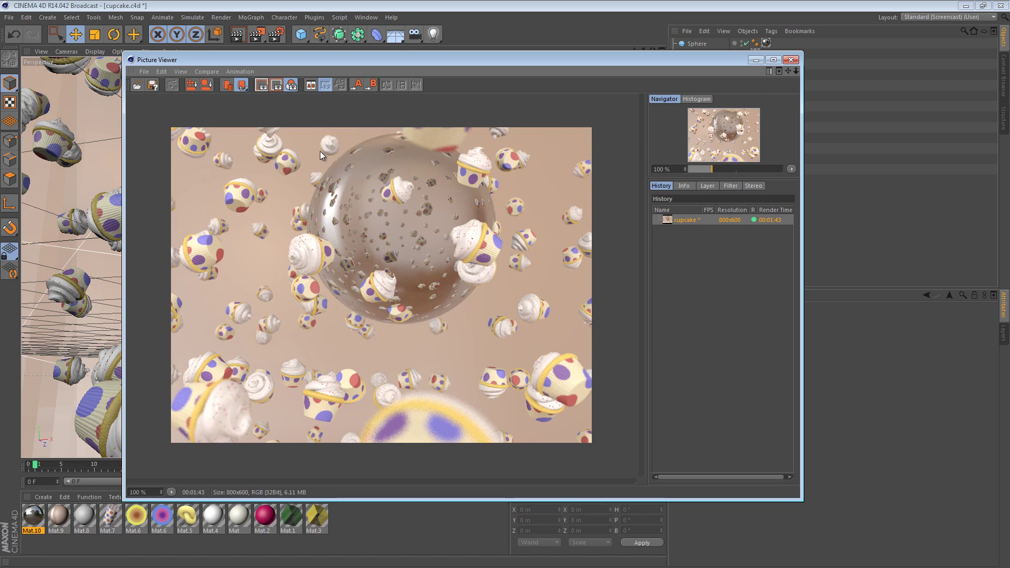
click(314, 50)
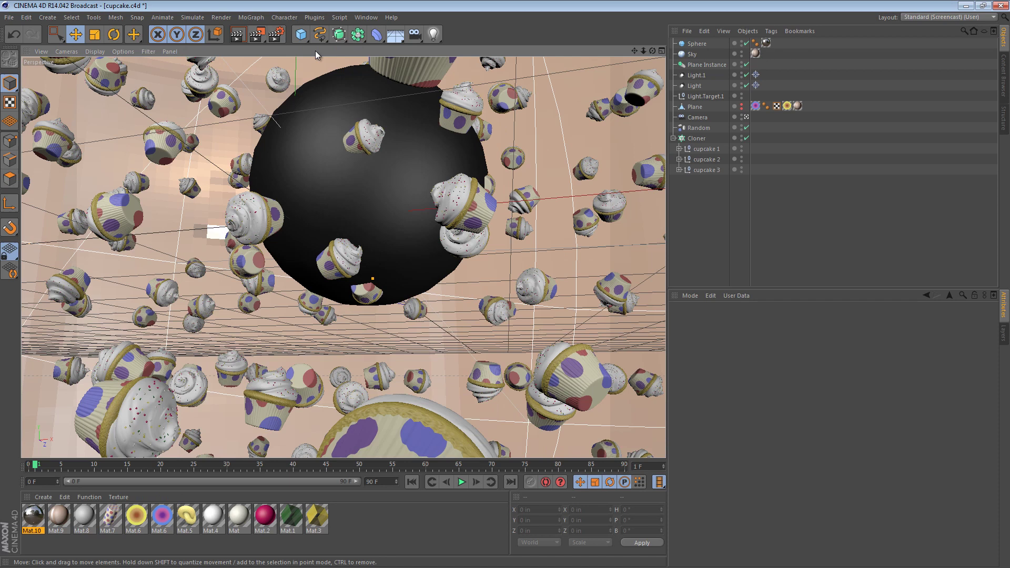
Open the render settings and enable Multi-Pass rendering.
click(276, 34)
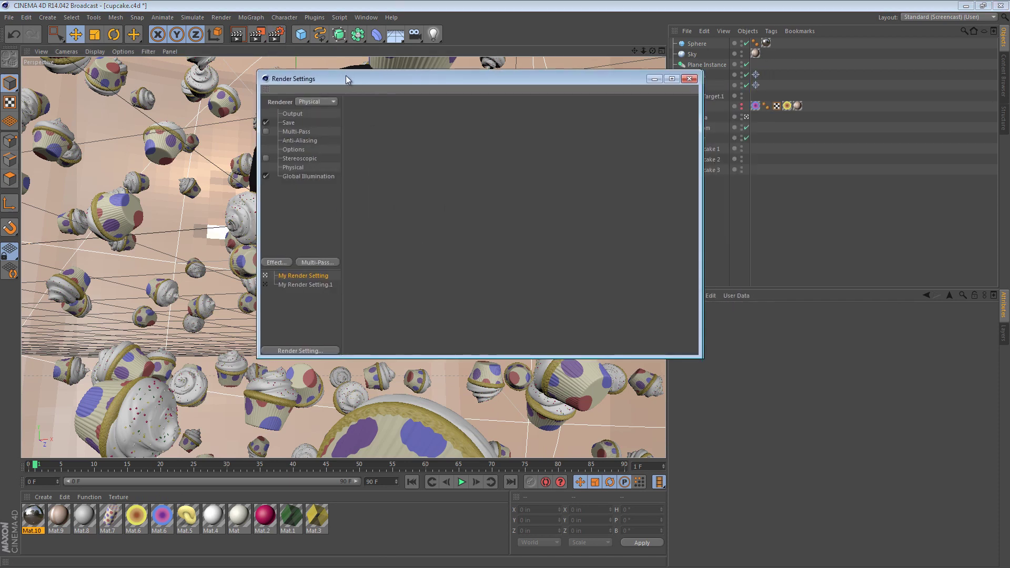
drag(346, 79, 326, 79)
click(282, 134)
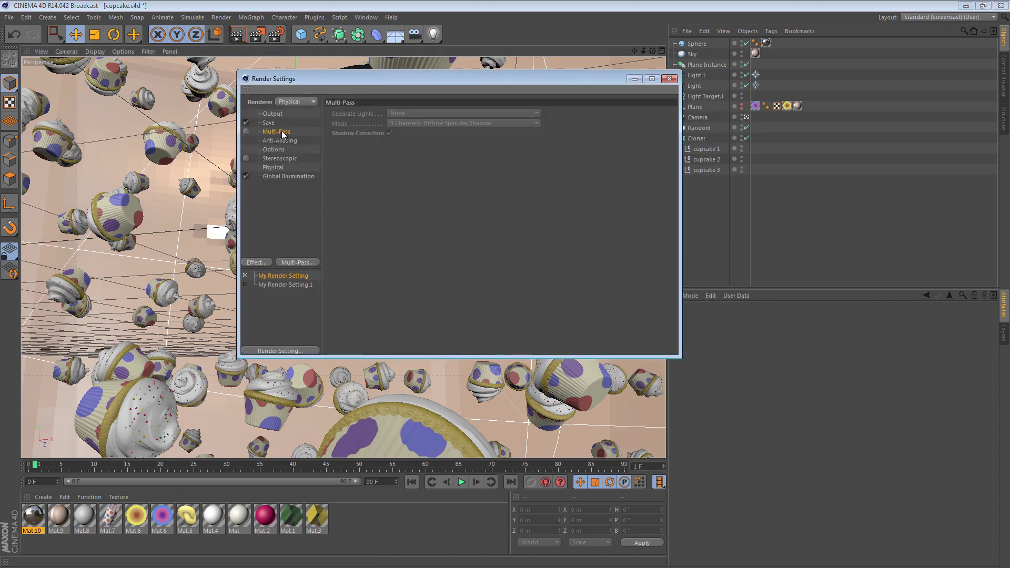
click(246, 132)
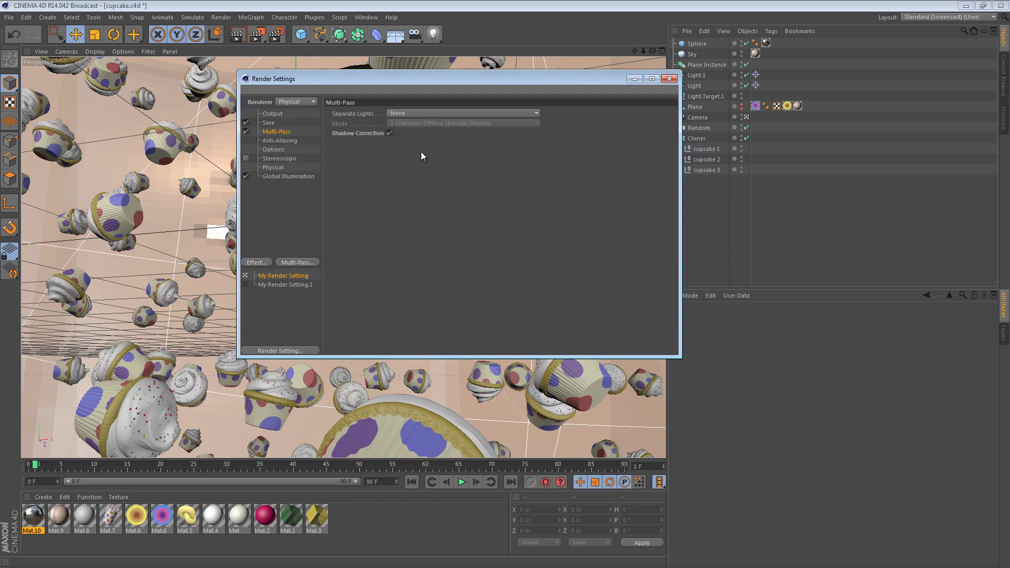
drag(587, 83, 624, 63)
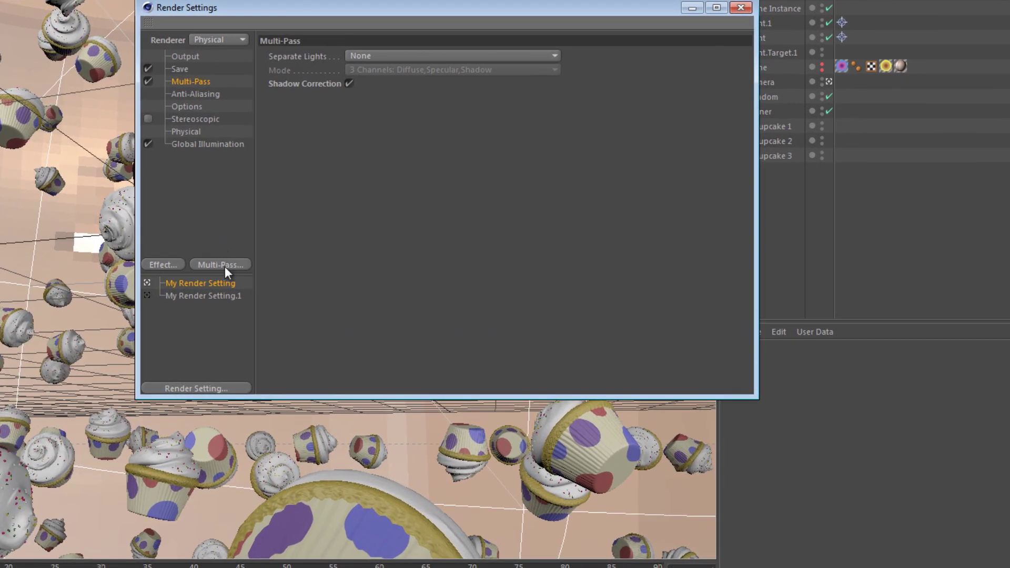
Add RGBA Image, Global Illumination and Illumination passes, set Separate Lights to All, and close the render settings.
click(225, 267)
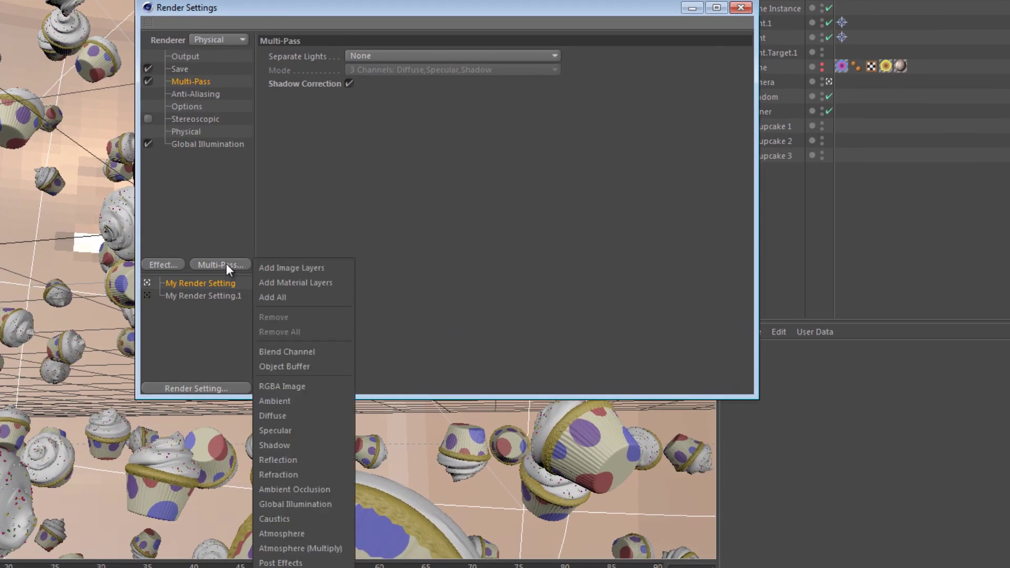
click(311, 388)
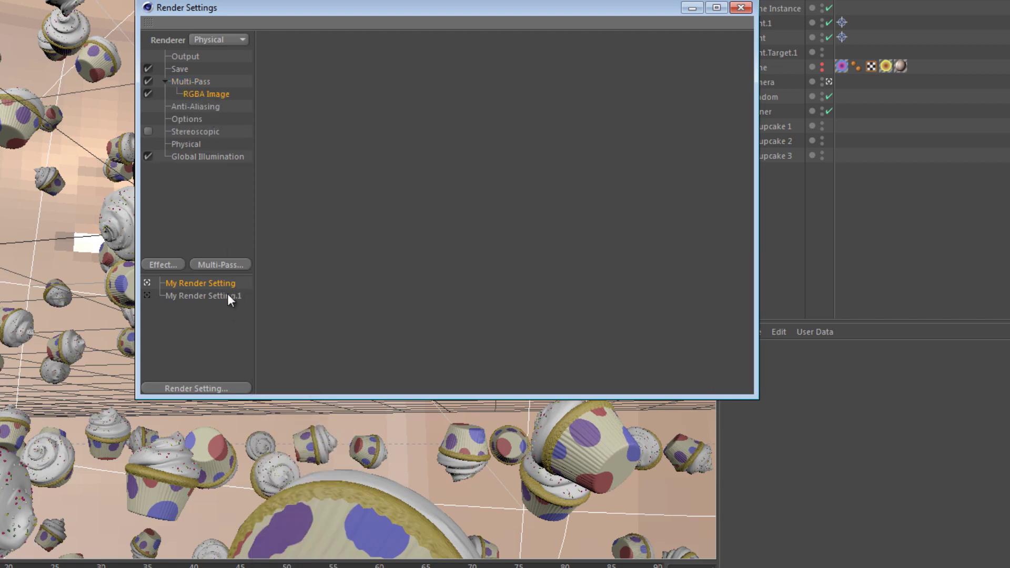
click(229, 262)
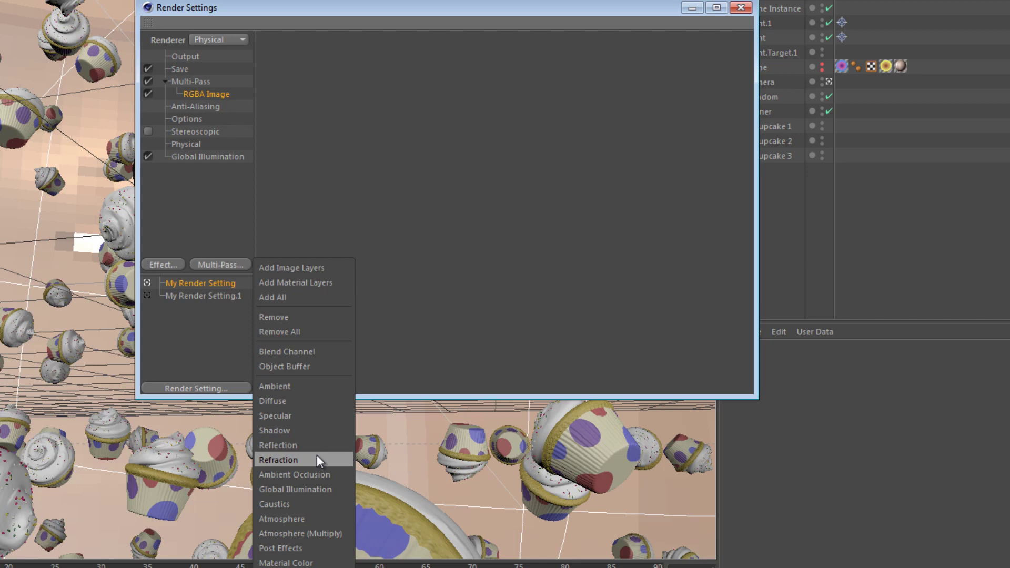
click(320, 487)
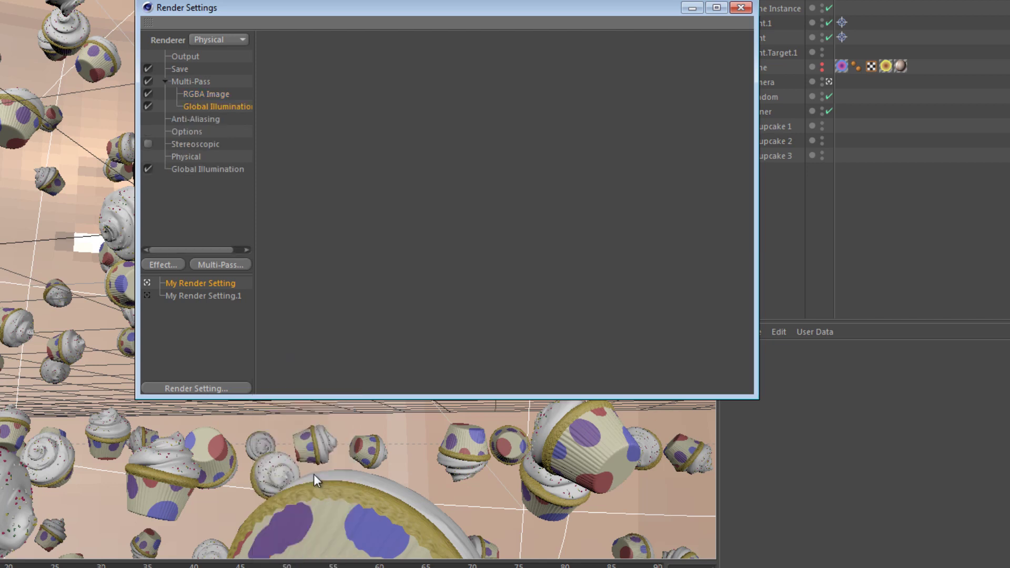
click(217, 263)
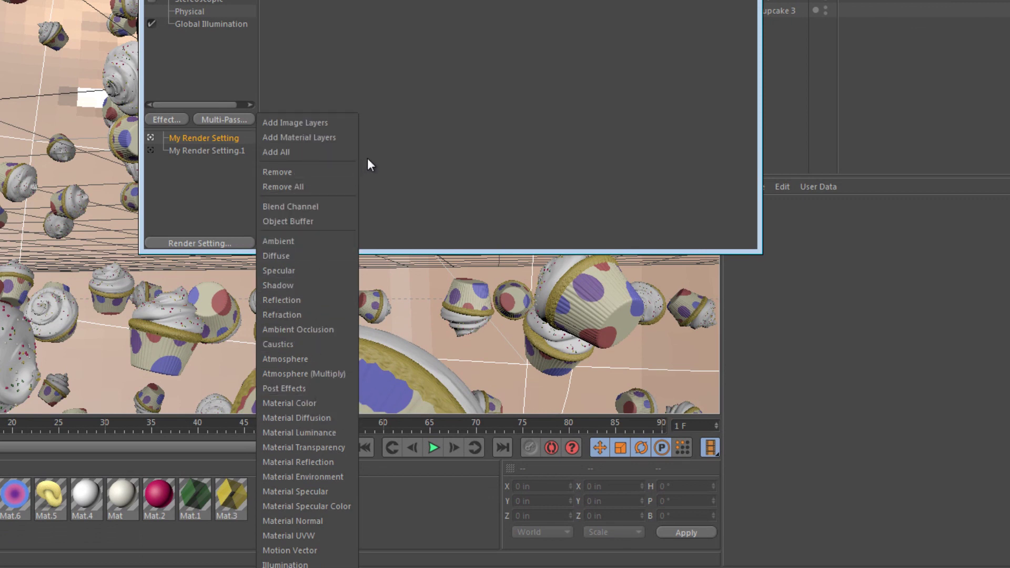
click(310, 541)
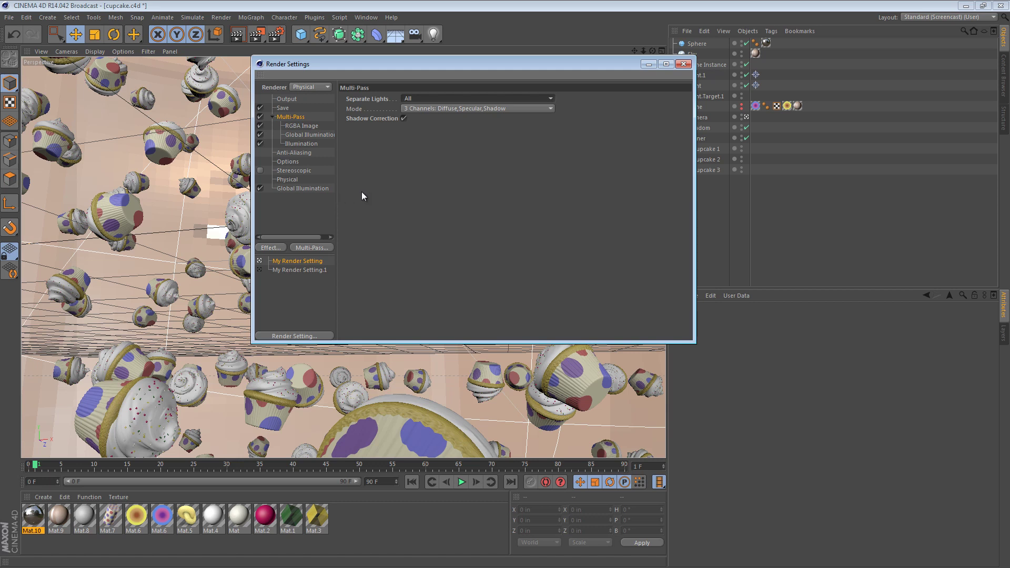
click(683, 64)
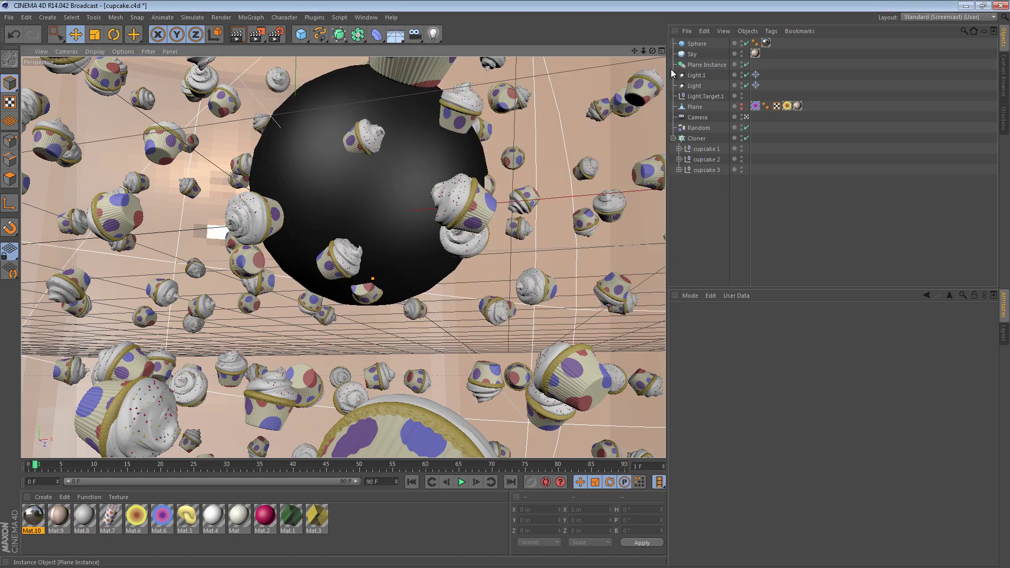
Render the scene to the Picture Viewer and show the new render's layers with both light folders expanded.
click(256, 35)
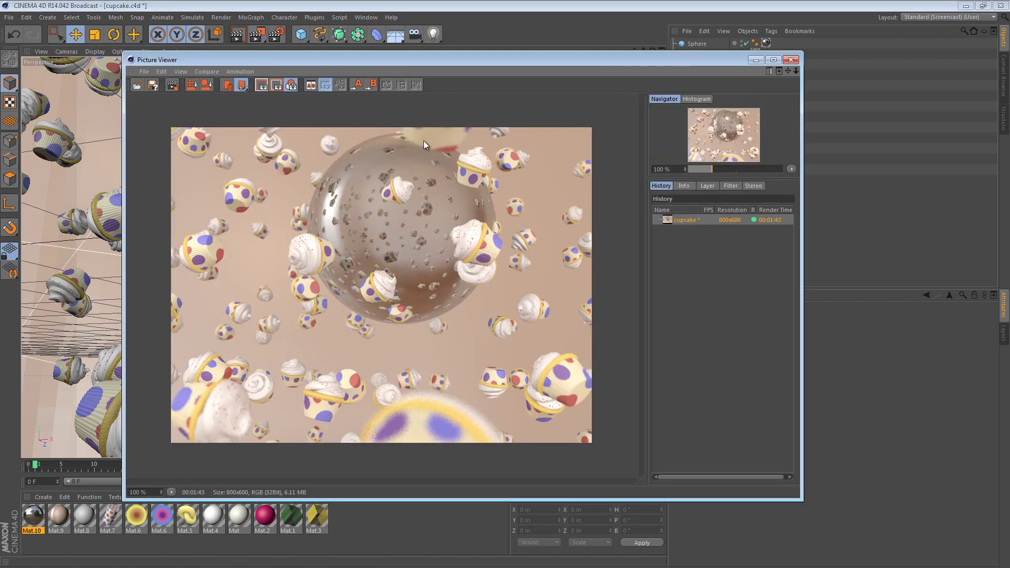
mouse_move(484, 77)
mouse_down()
mouse_move(495, 49)
mouse_move(494, 65)
mouse_up()
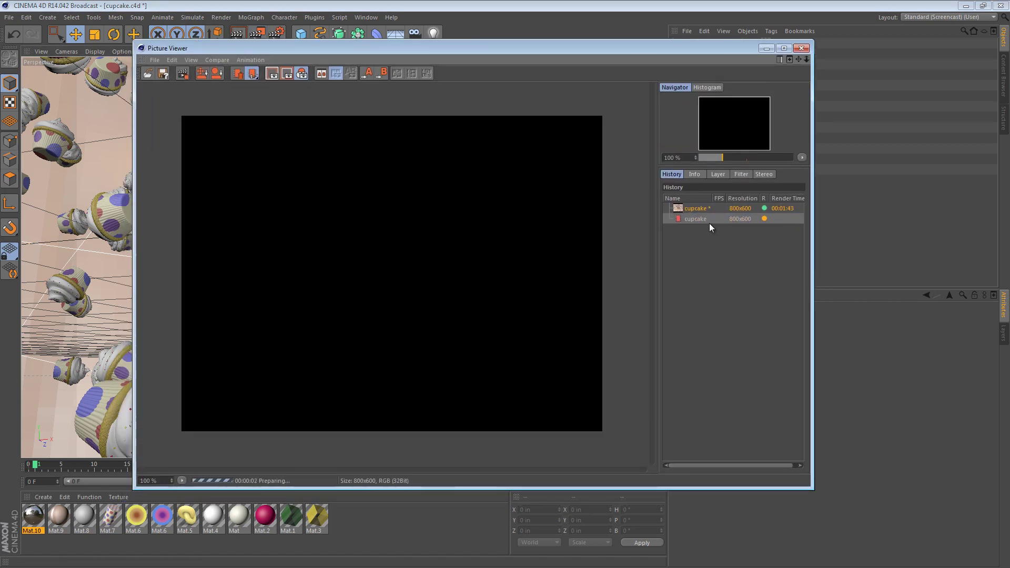
click(704, 219)
click(718, 175)
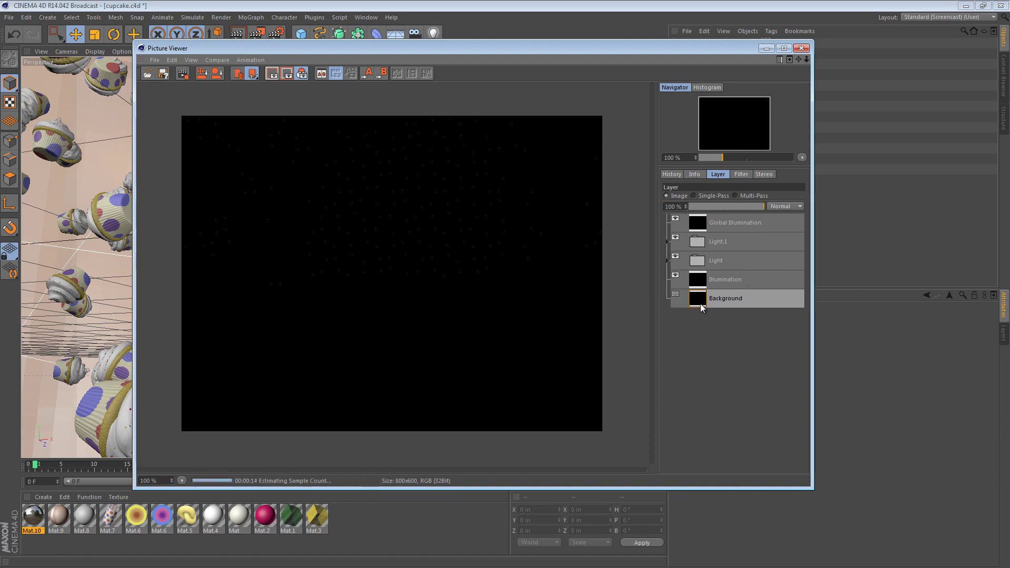
click(665, 259)
click(666, 241)
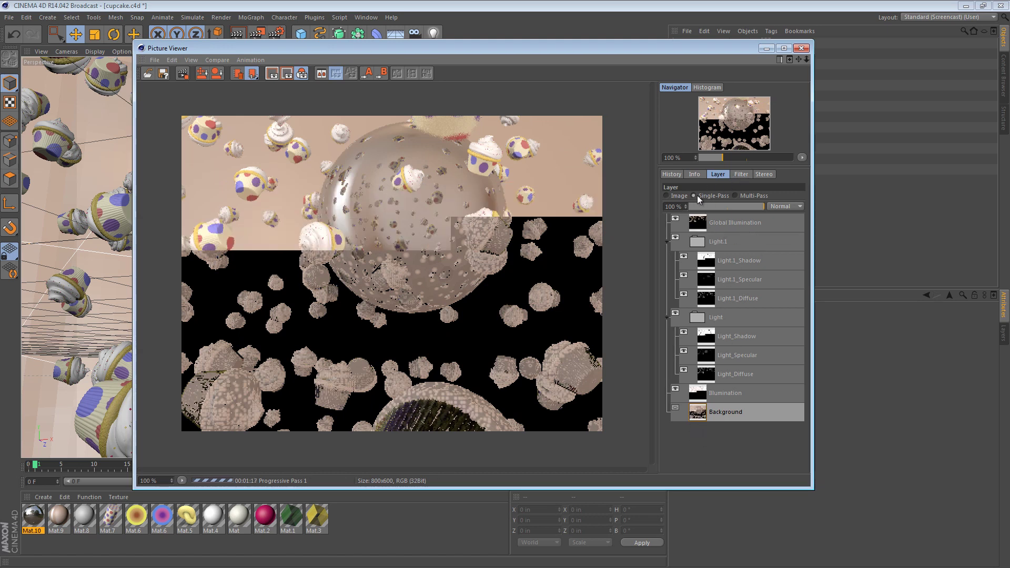
Examine the Global Illumination pass and Light.1's shadow, specular and diffuse passes individually in Single-Pass mode.
click(737, 222)
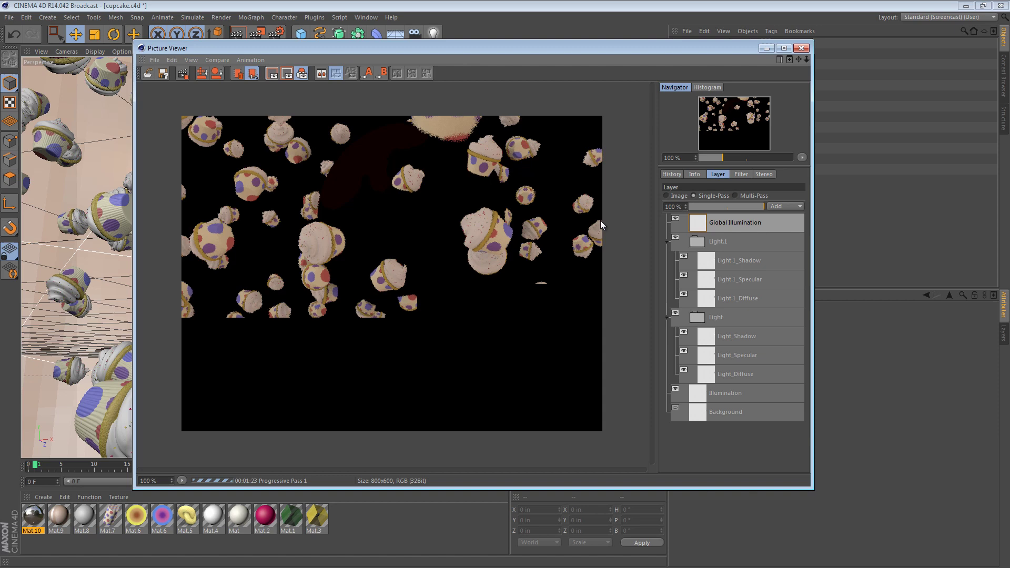
click(756, 260)
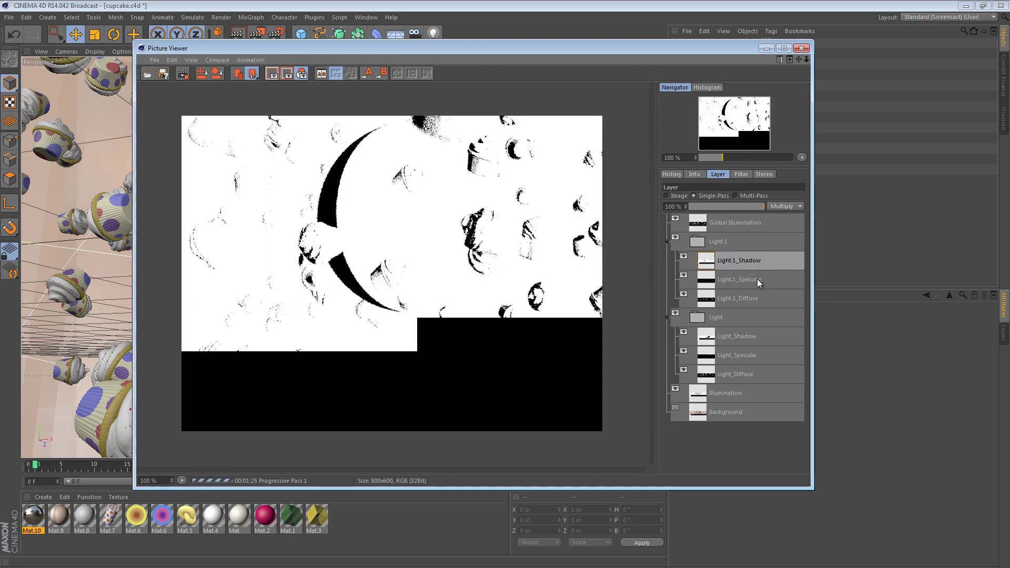
click(756, 278)
click(757, 295)
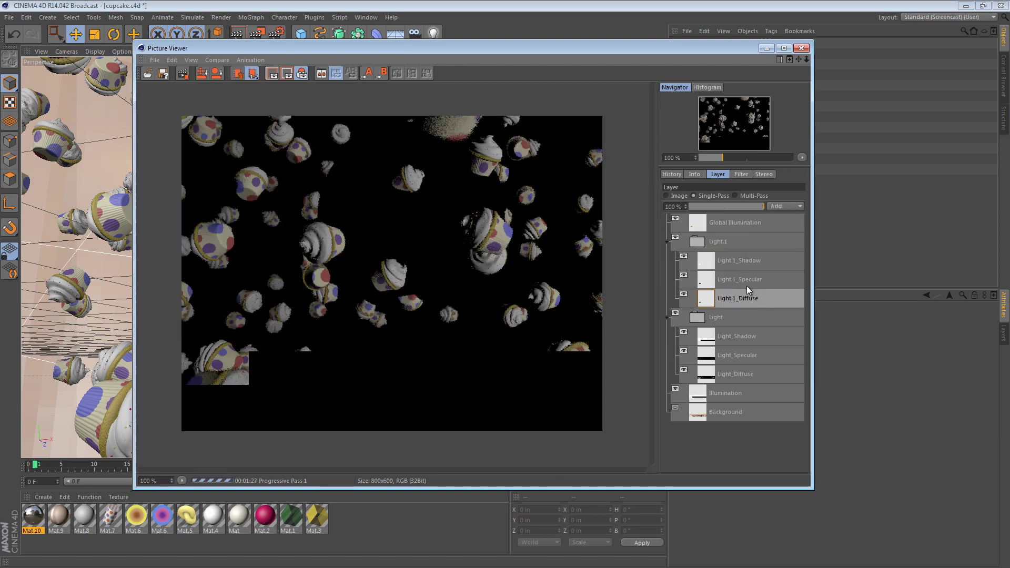
click(740, 261)
click(736, 279)
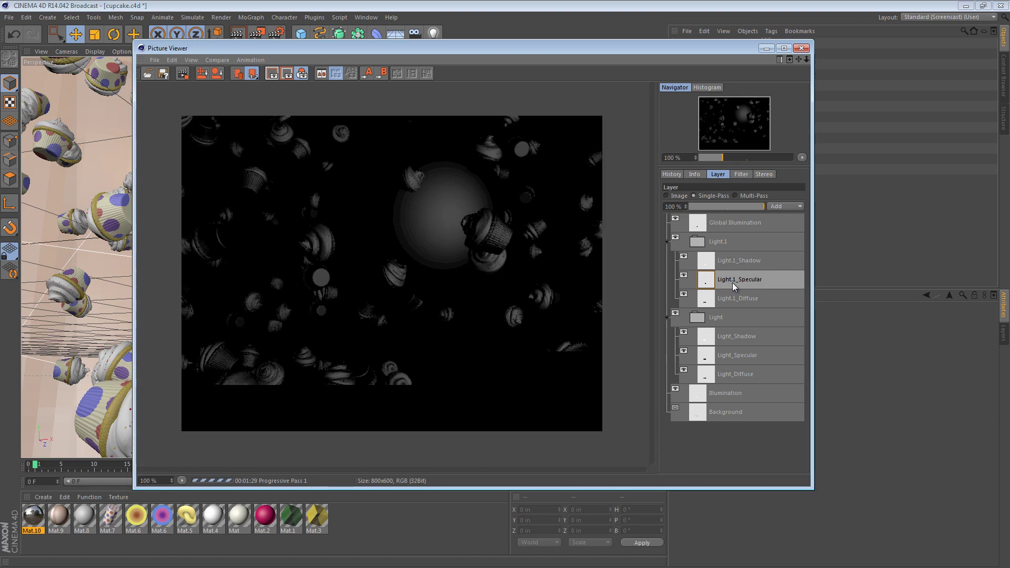
click(748, 297)
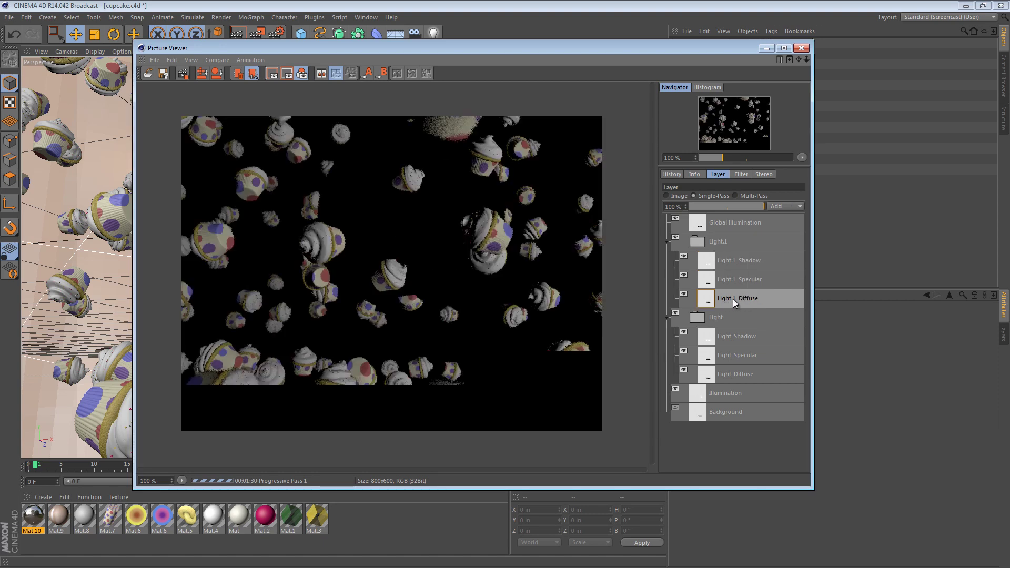
Examine Light's shadow, specular and diffuse passes and compare its specular pass with that of Light.1.
click(753, 335)
click(752, 351)
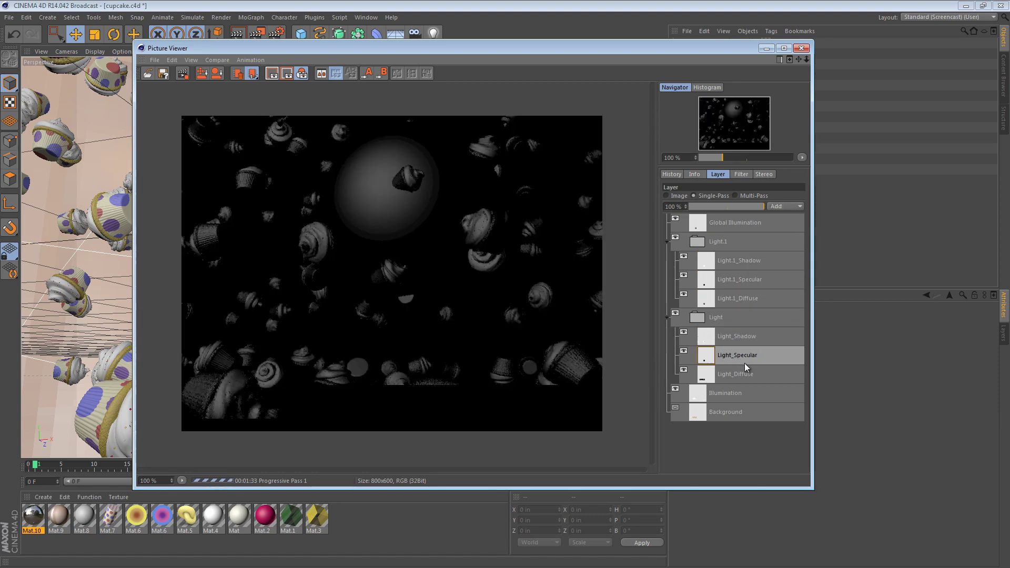
click(746, 374)
click(744, 361)
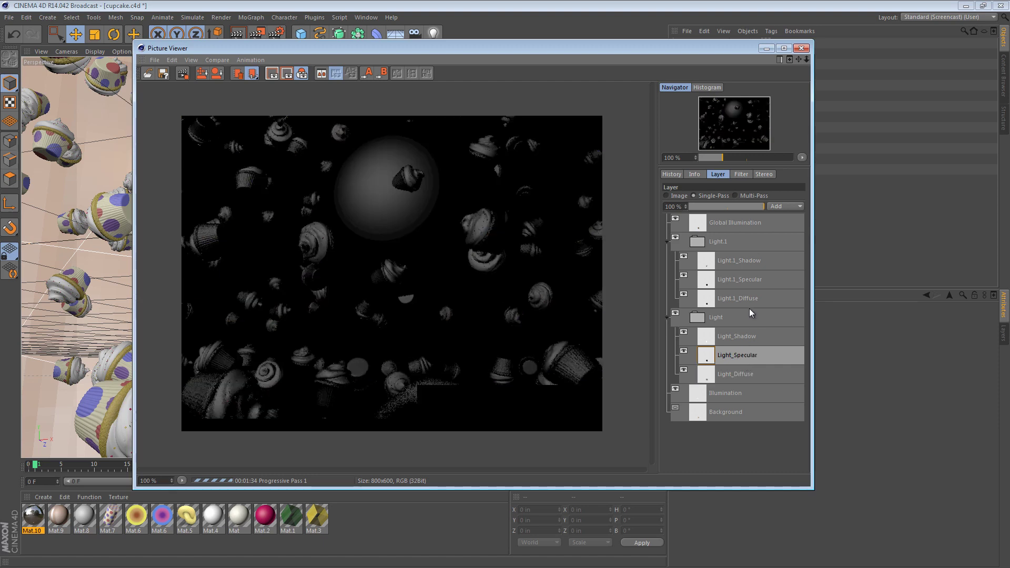
click(750, 280)
click(752, 348)
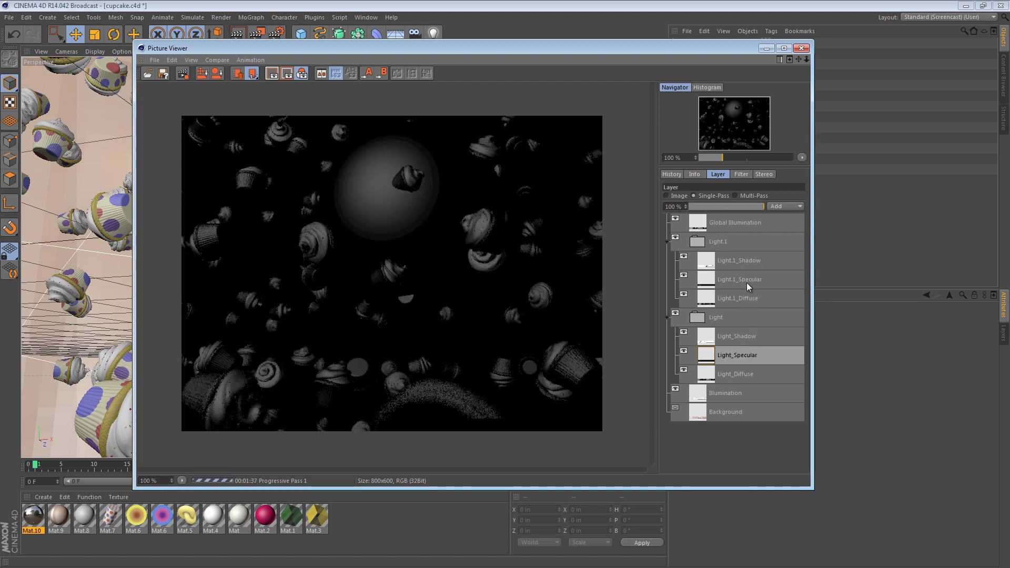
click(747, 283)
click(749, 358)
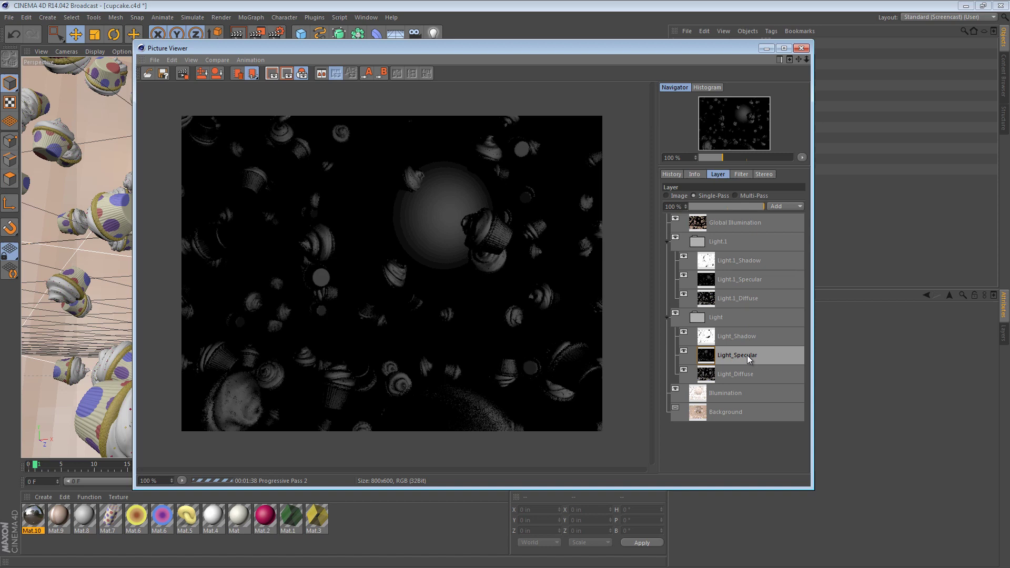
click(747, 281)
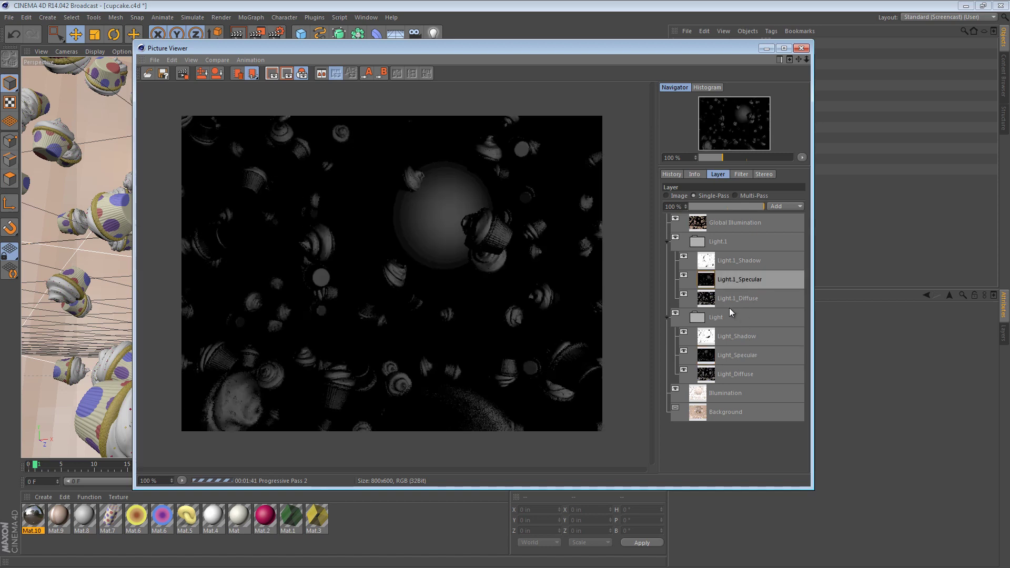
View the Illumination, Background and Global Illumination passes, and switch the layer display back to the full image.
click(725, 392)
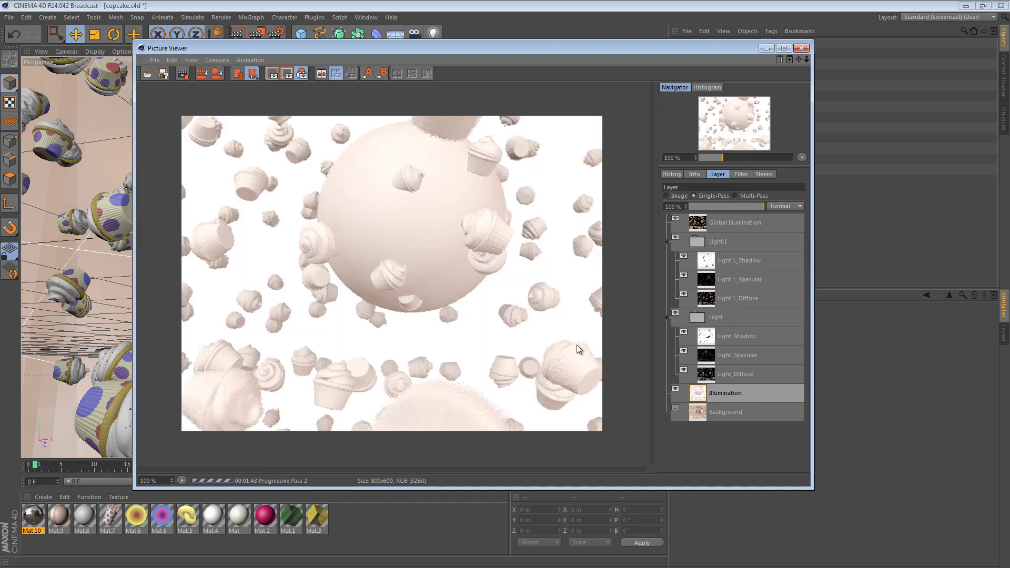
click(727, 411)
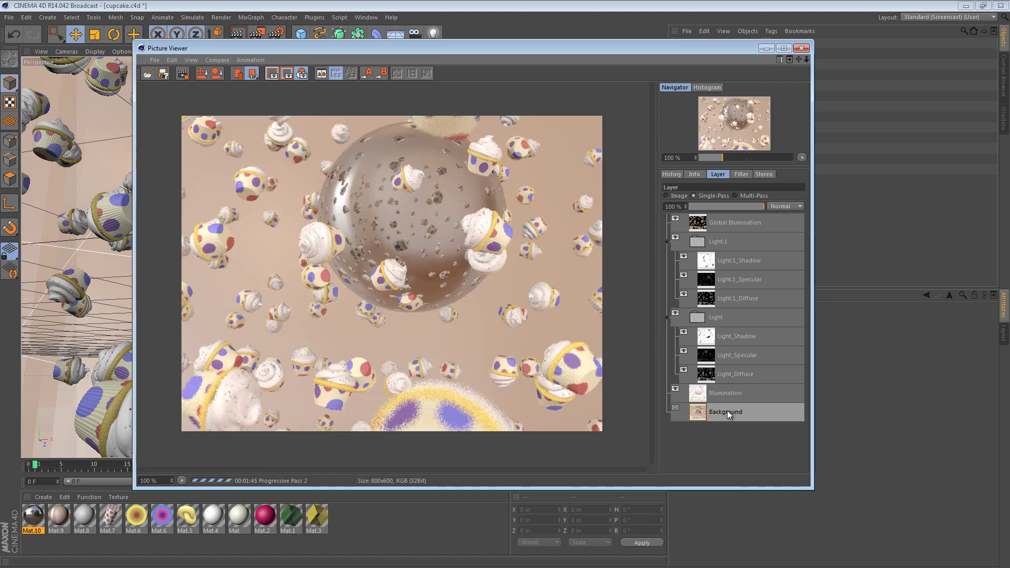
click(716, 224)
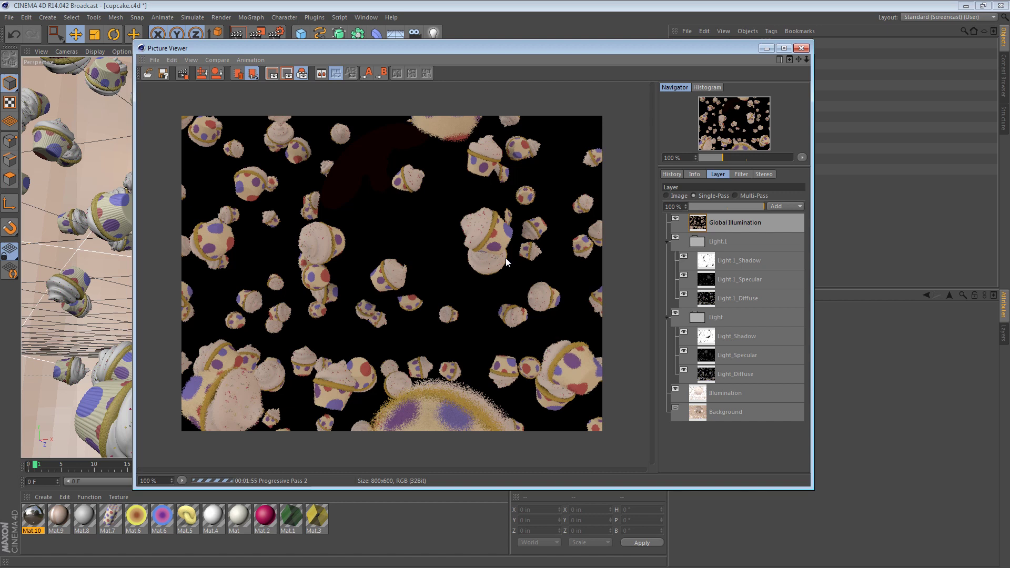
click(677, 196)
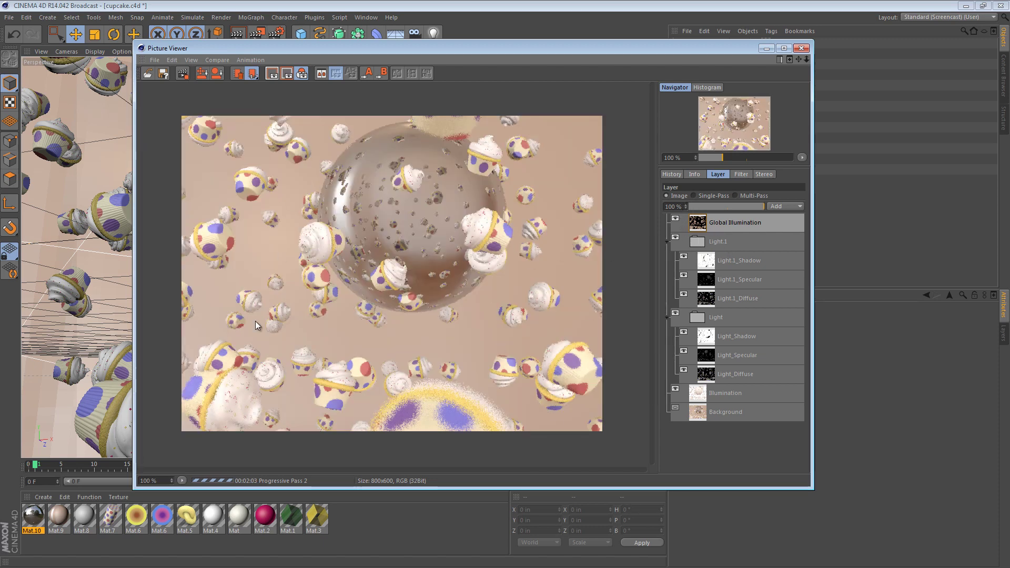
Stop the multi-pass render from the render history and close the Picture Viewer.
click(671, 174)
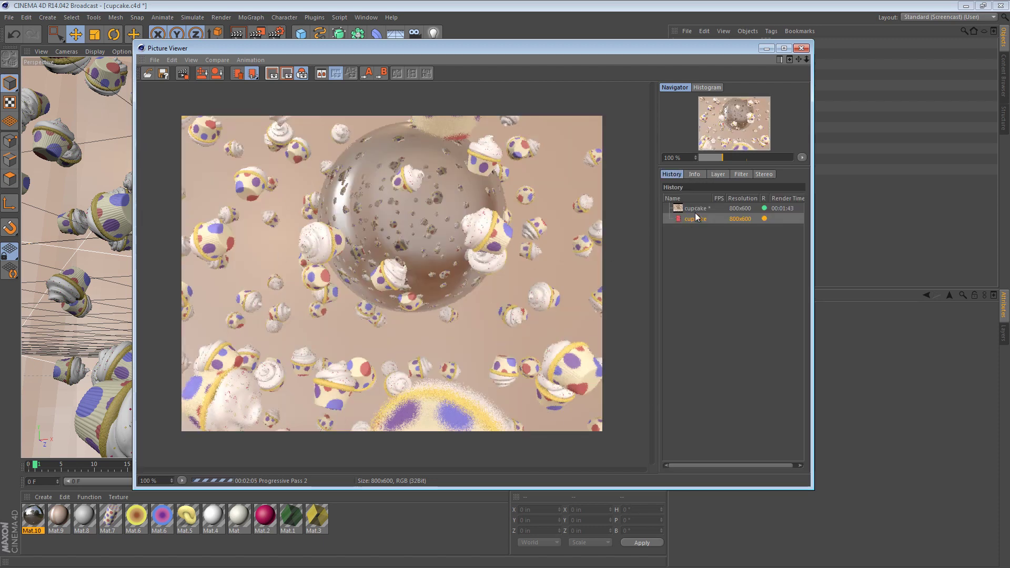
double_click(698, 223)
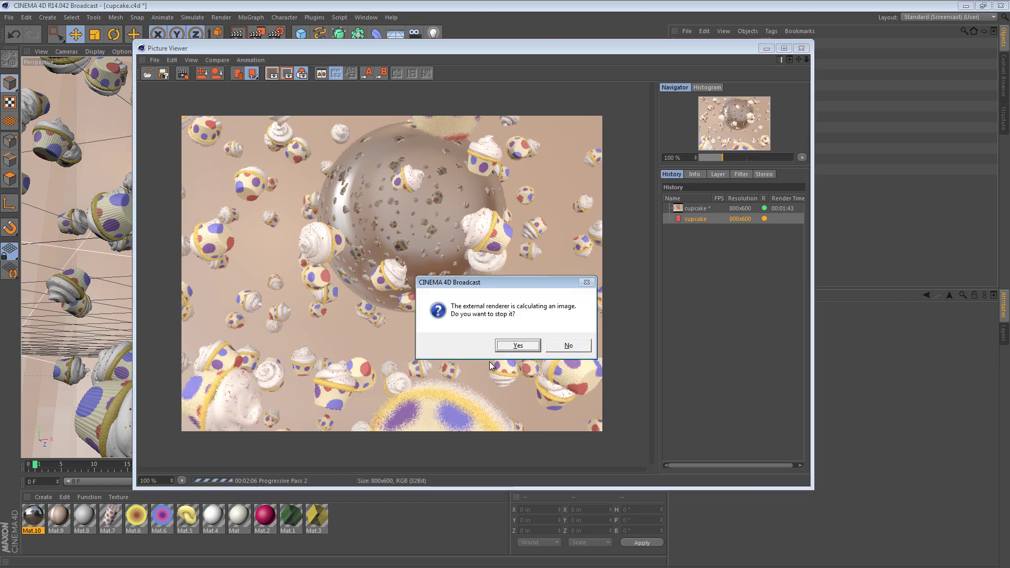
click(511, 348)
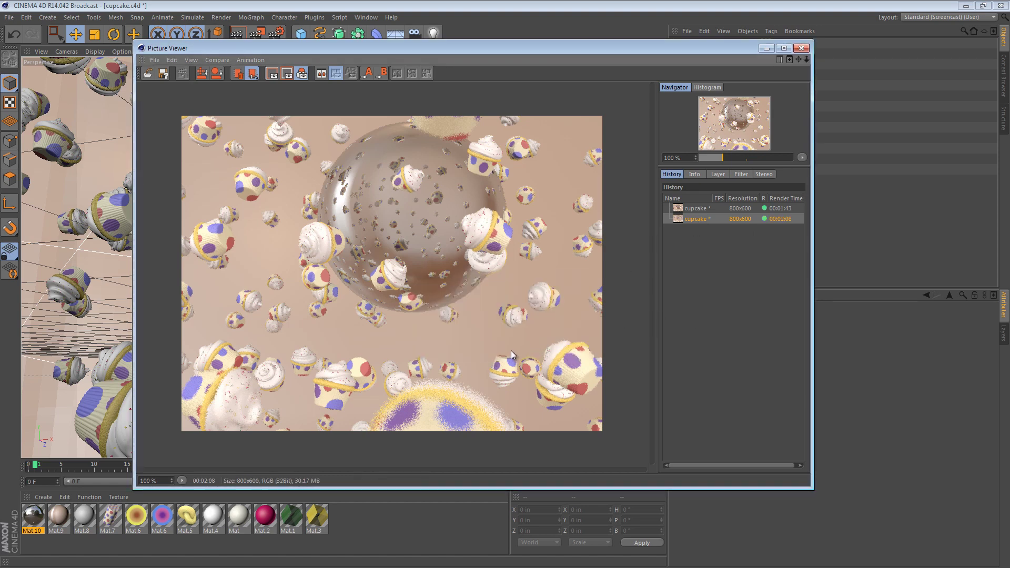
click(801, 48)
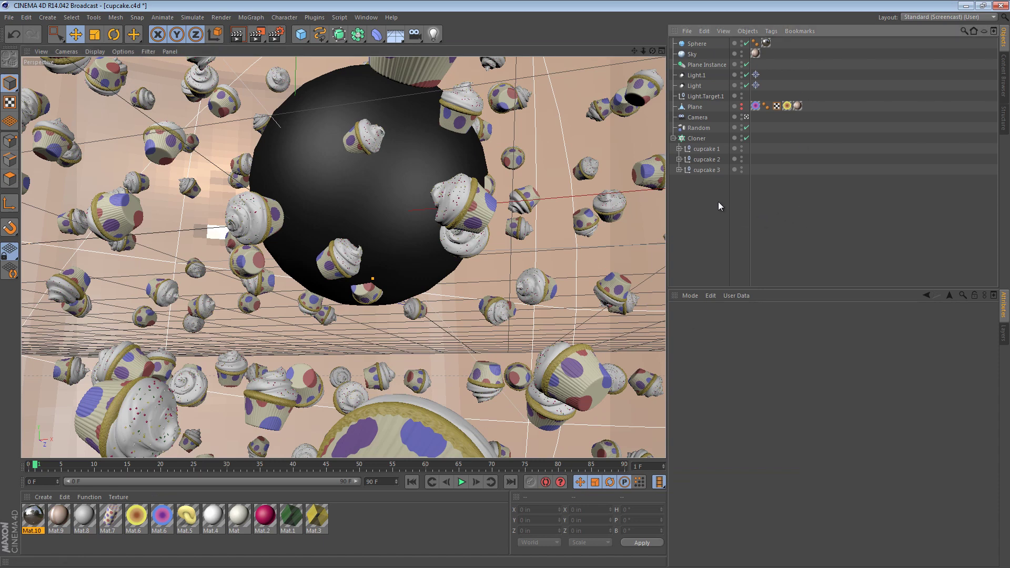
Add a Compositing tag to the Cloner and enable object buffer 1 on it.
click(696, 138)
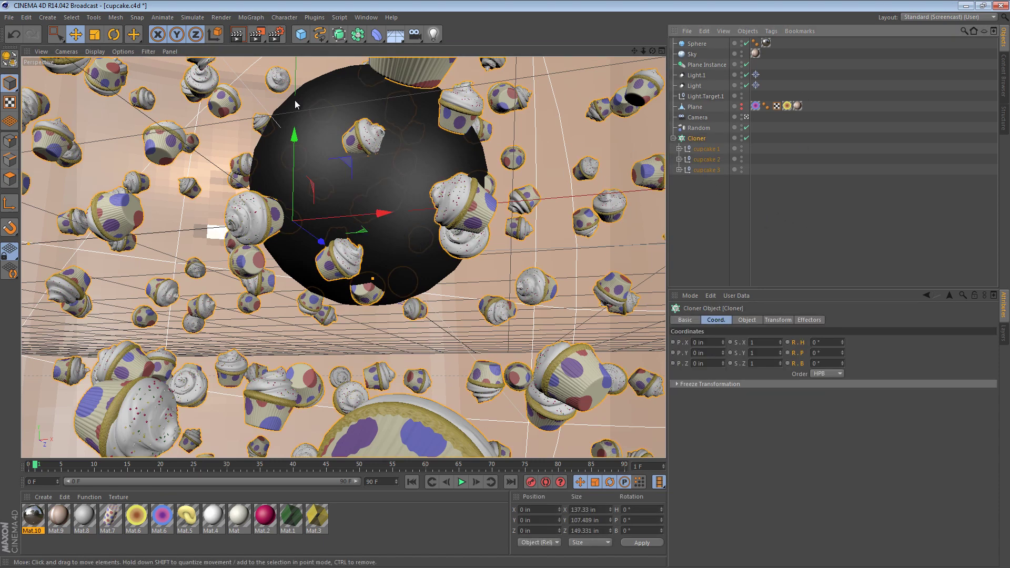
right_click(691, 139)
mouse_move(733, 146)
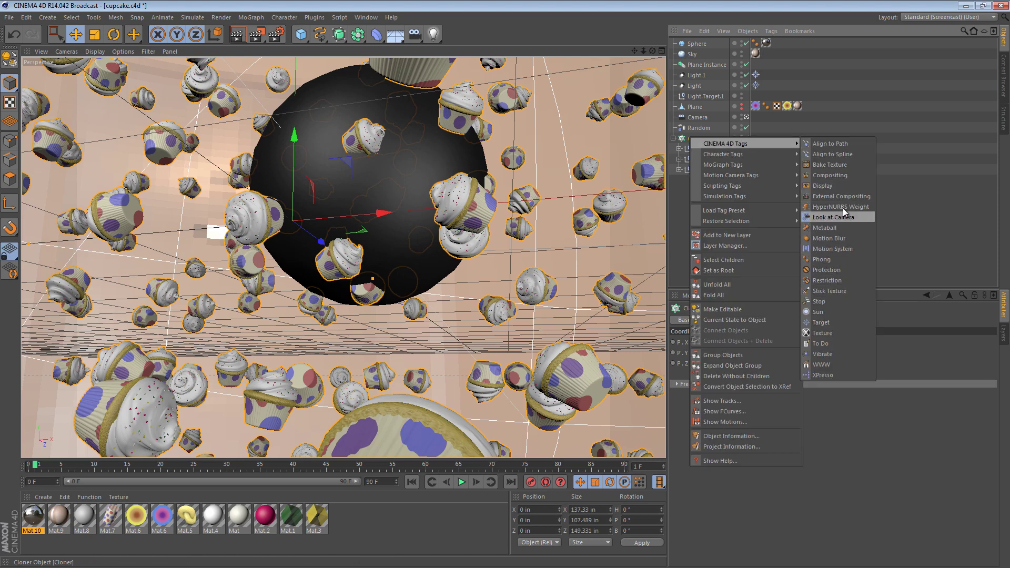
click(833, 176)
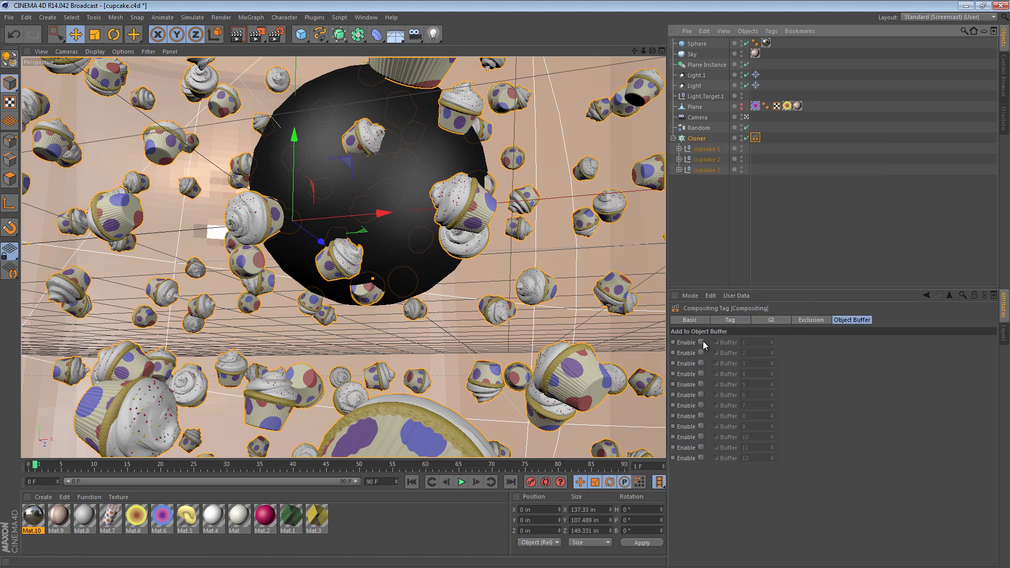
click(701, 342)
click(805, 217)
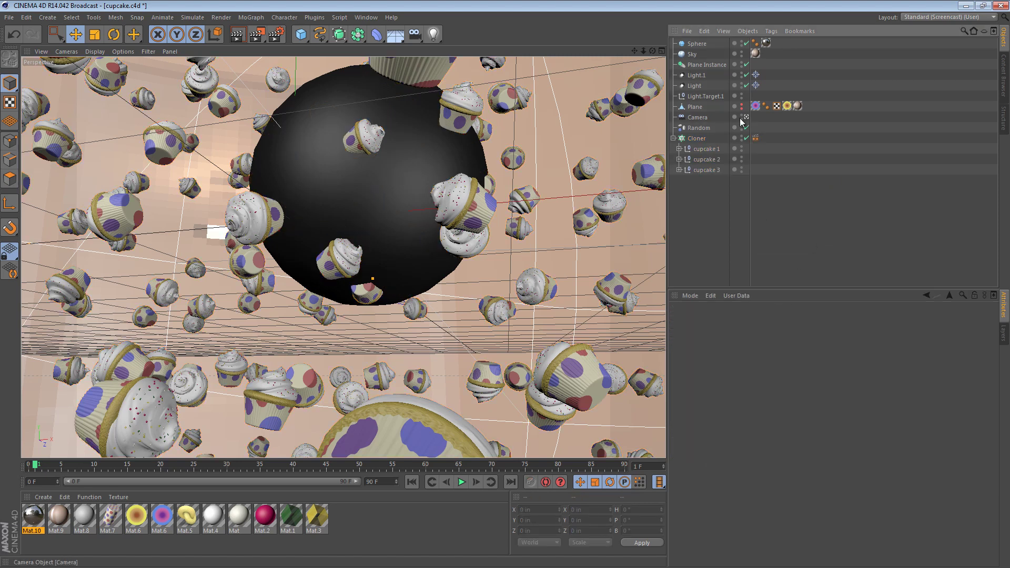
click(699, 57)
right_click(693, 54)
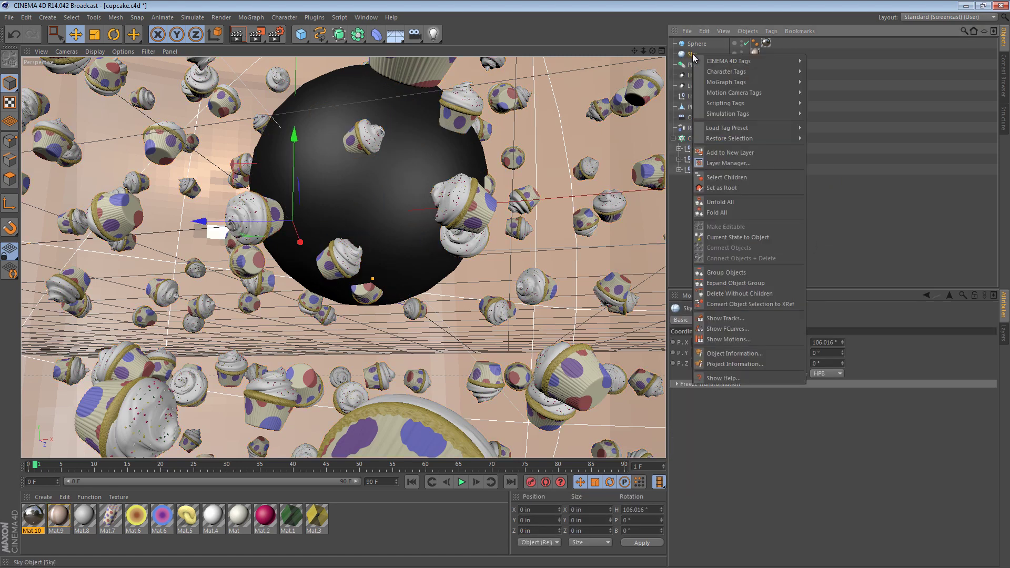
key(Escape)
Add a Compositing tag to the Sphere with object buffer 2 enabled, and check it against the Cloner's tag.
click(698, 47)
right_click(697, 46)
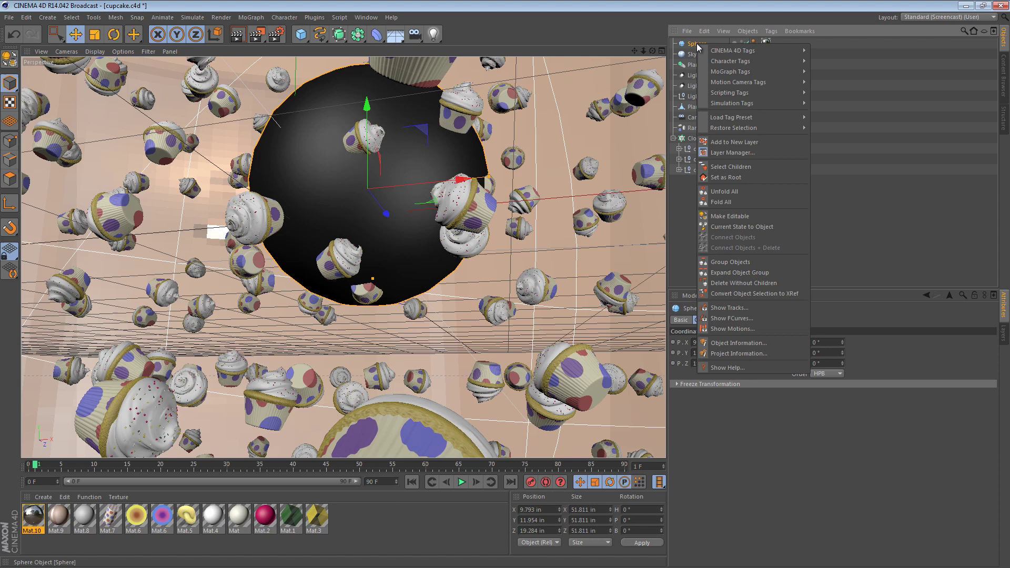
mouse_move(757, 51)
click(836, 82)
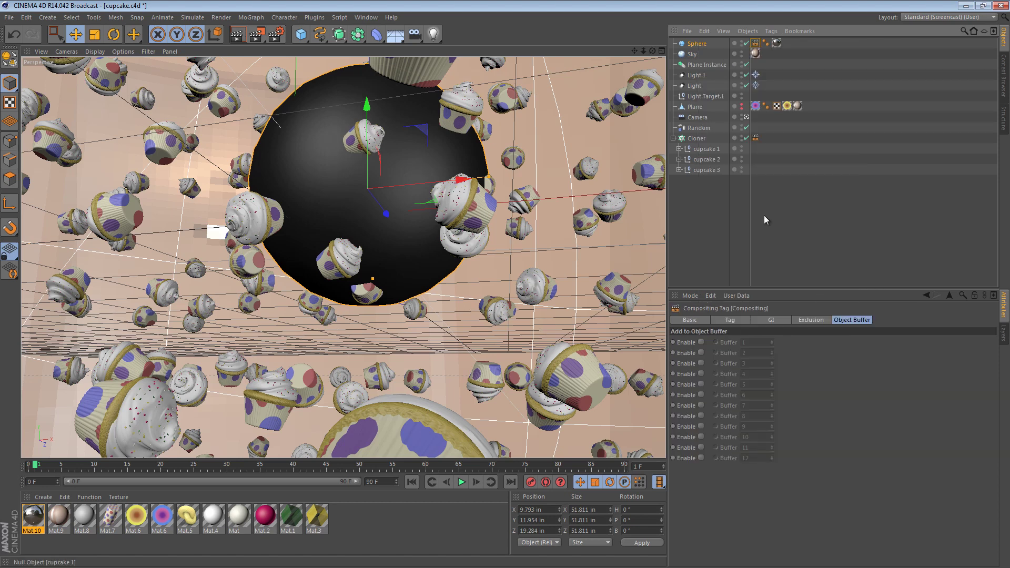
click(701, 352)
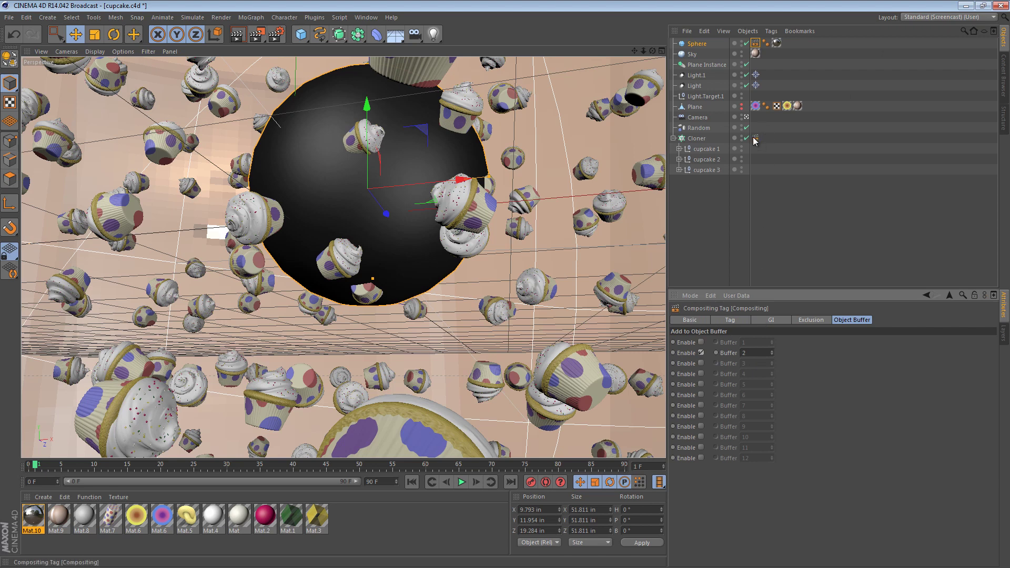
click(755, 45)
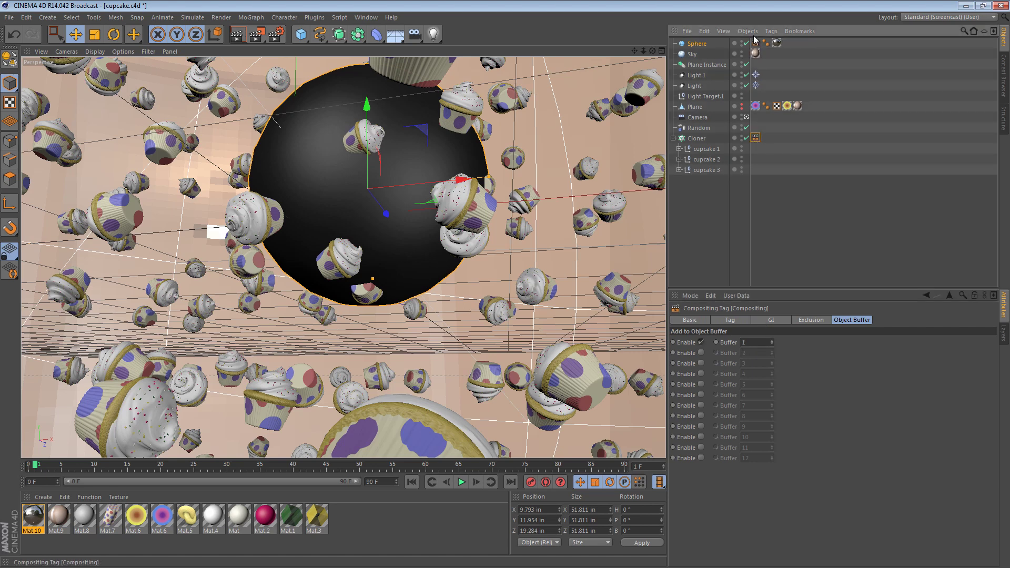
click(819, 198)
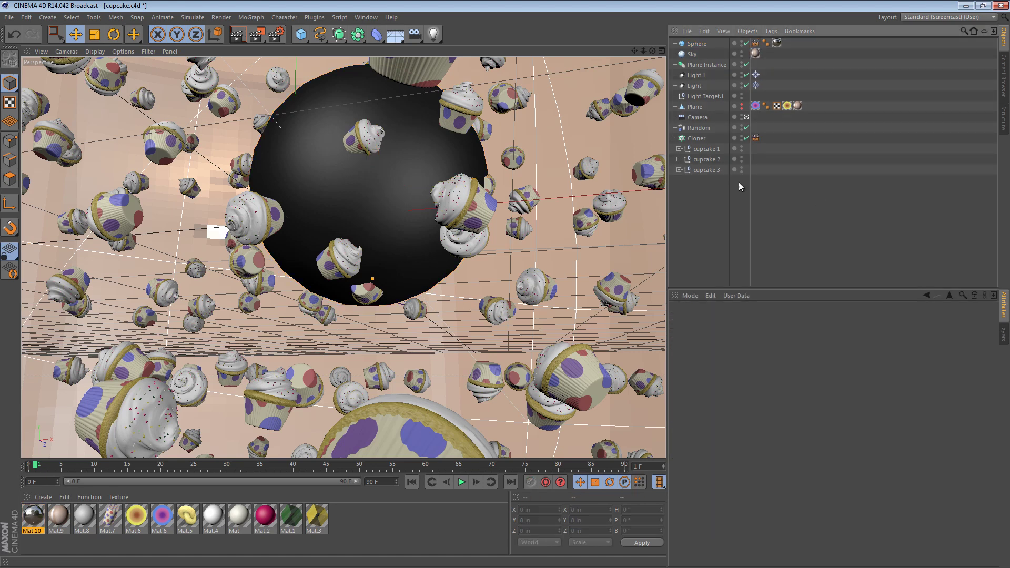
Add two Object Buffer passes with group IDs 1 and 2 to the multi-pass render settings, and close the settings.
click(276, 35)
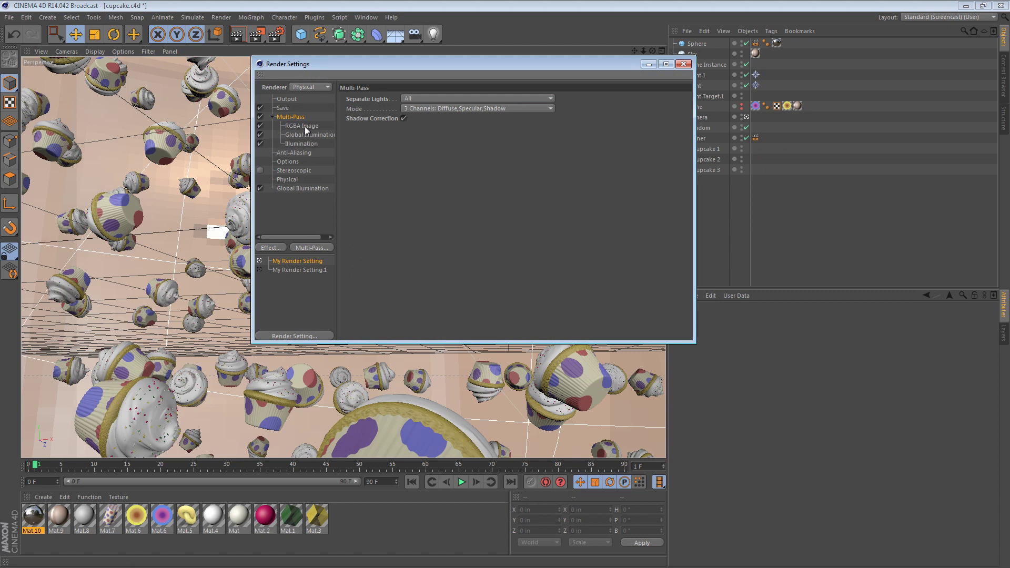
click(329, 248)
click(374, 314)
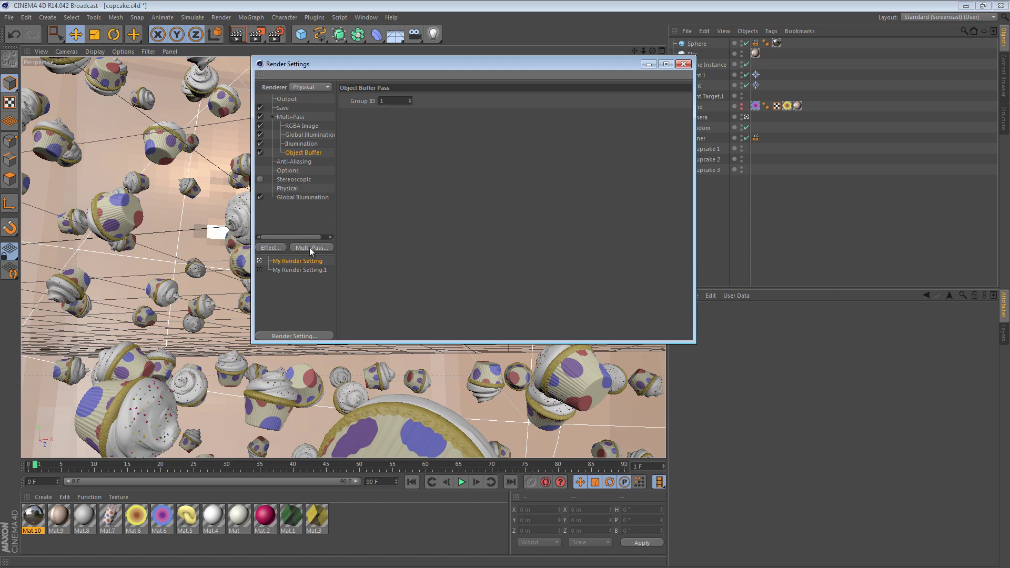
click(311, 247)
click(367, 314)
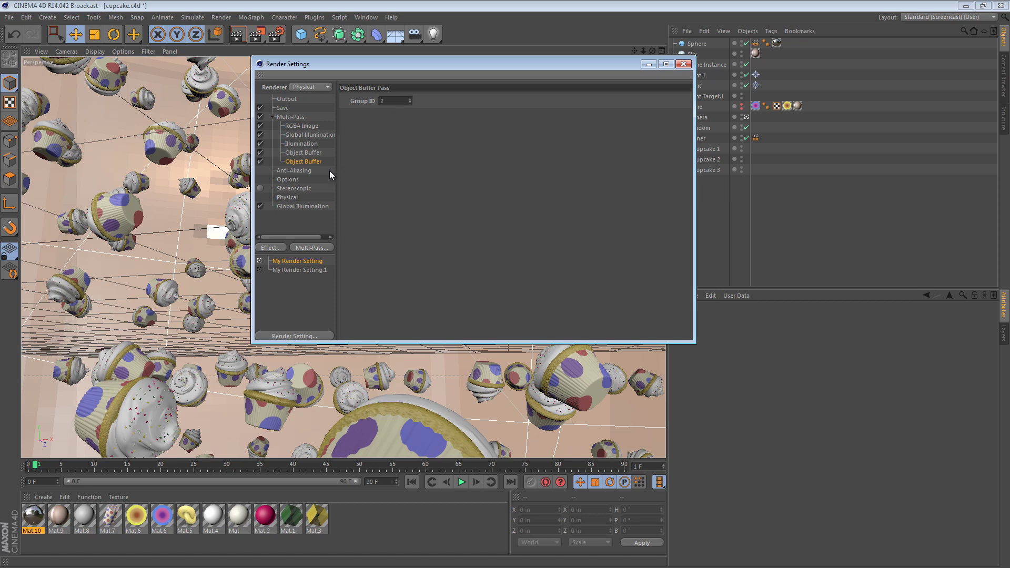
click(308, 154)
click(683, 63)
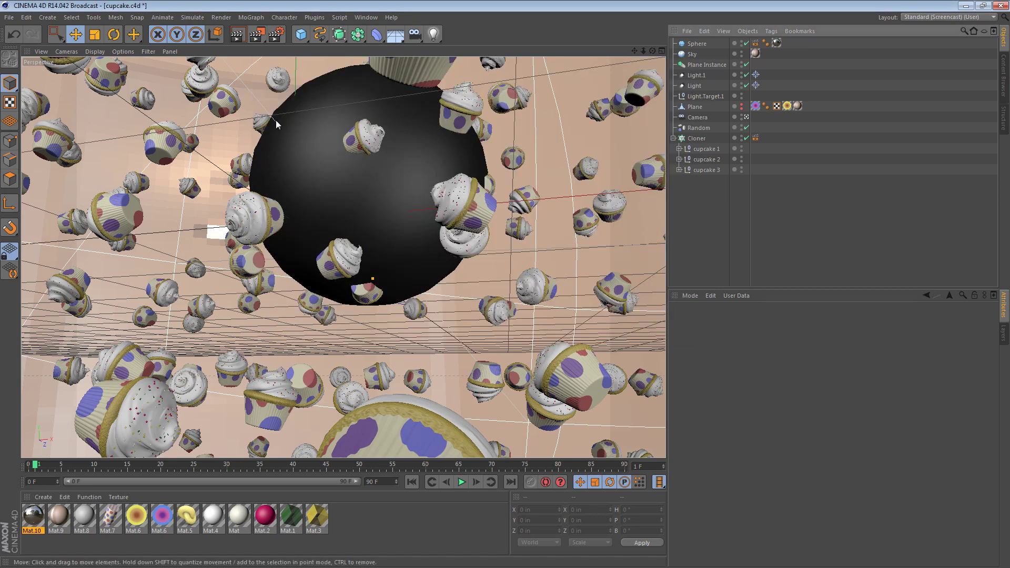
Render the scene to the Picture Viewer and look through the Object Buffer 1, Object Buffer 2 and Global Illumination layers.
click(257, 37)
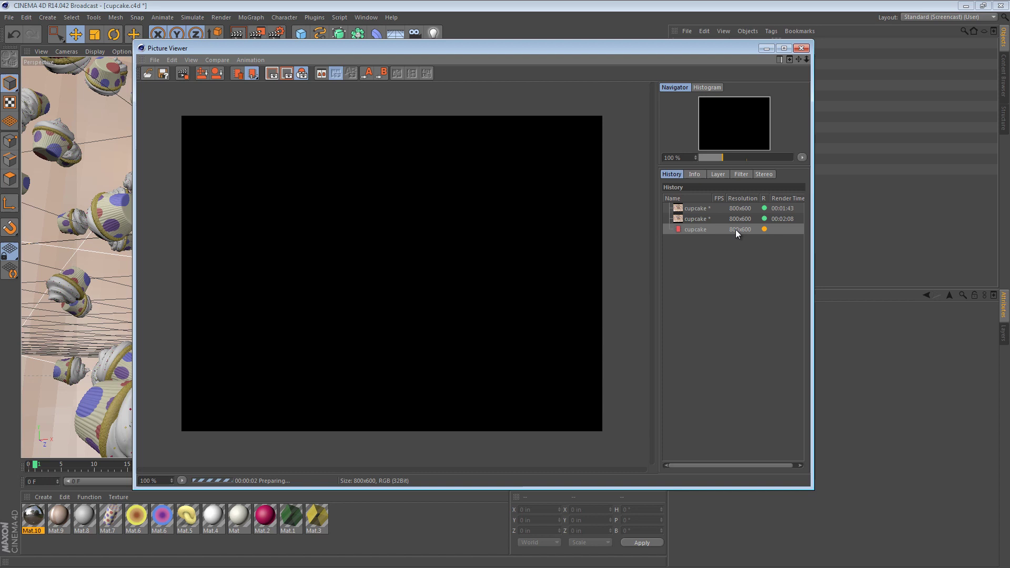
click(718, 174)
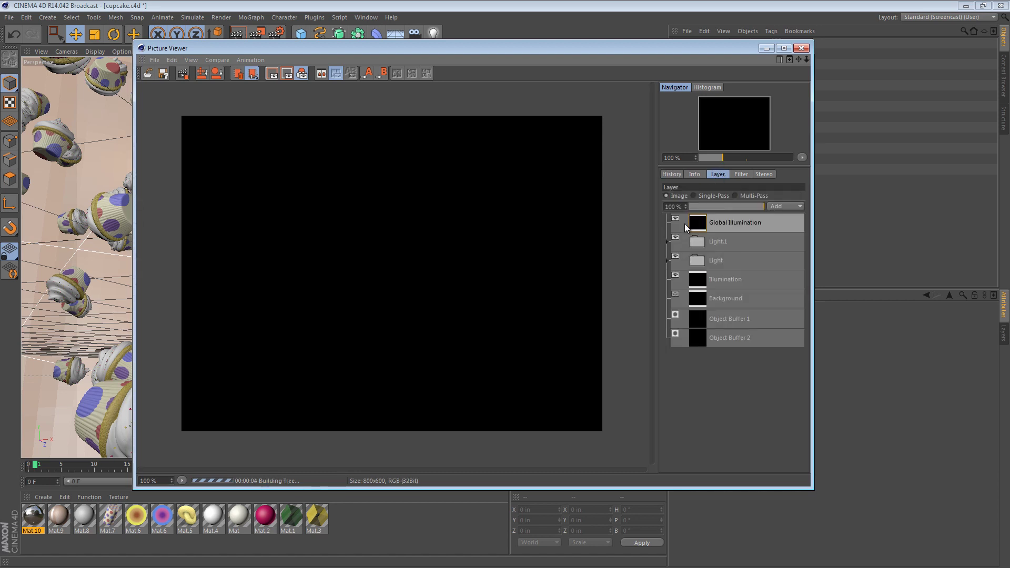
click(730, 319)
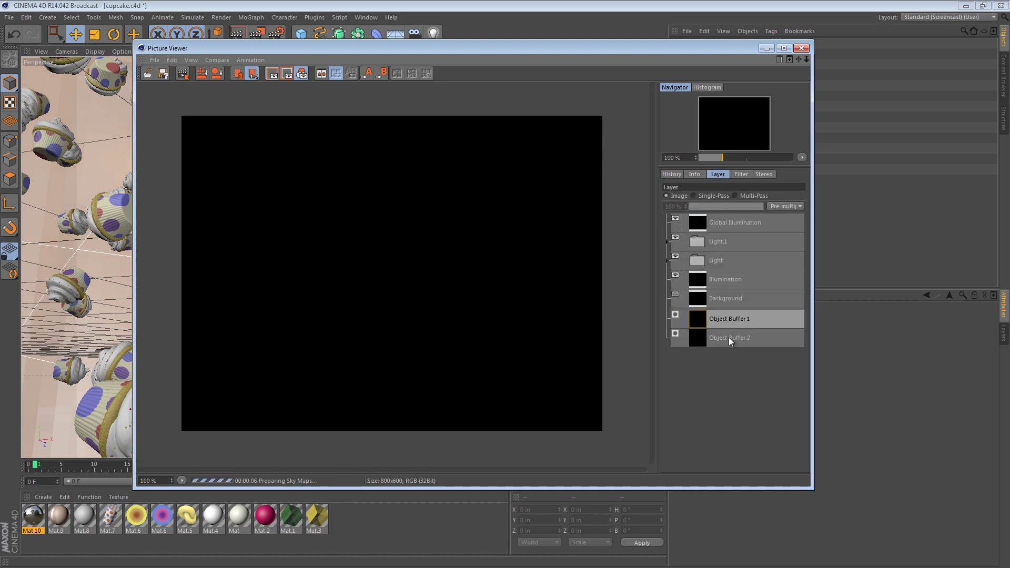
click(728, 339)
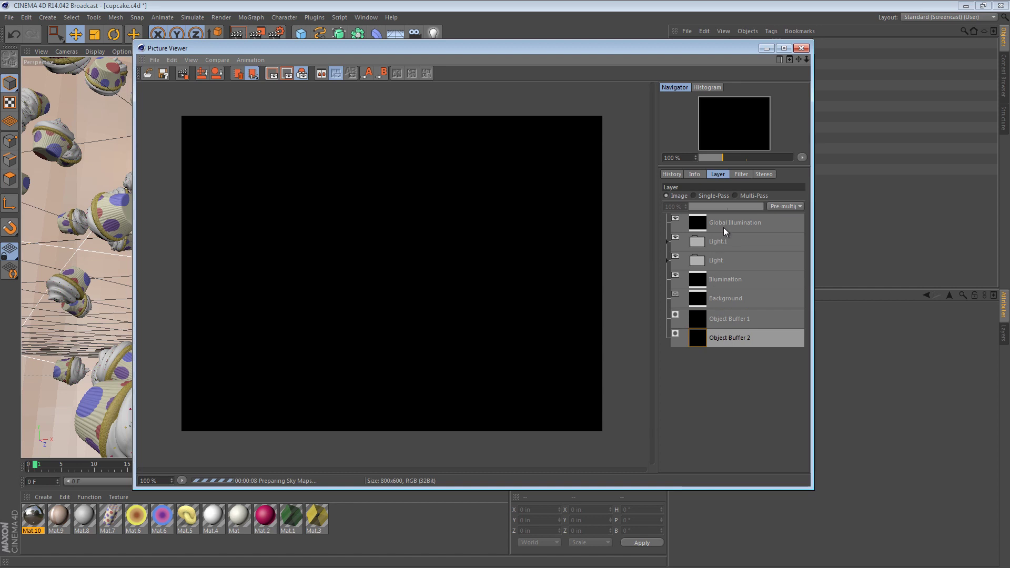
click(724, 227)
click(733, 324)
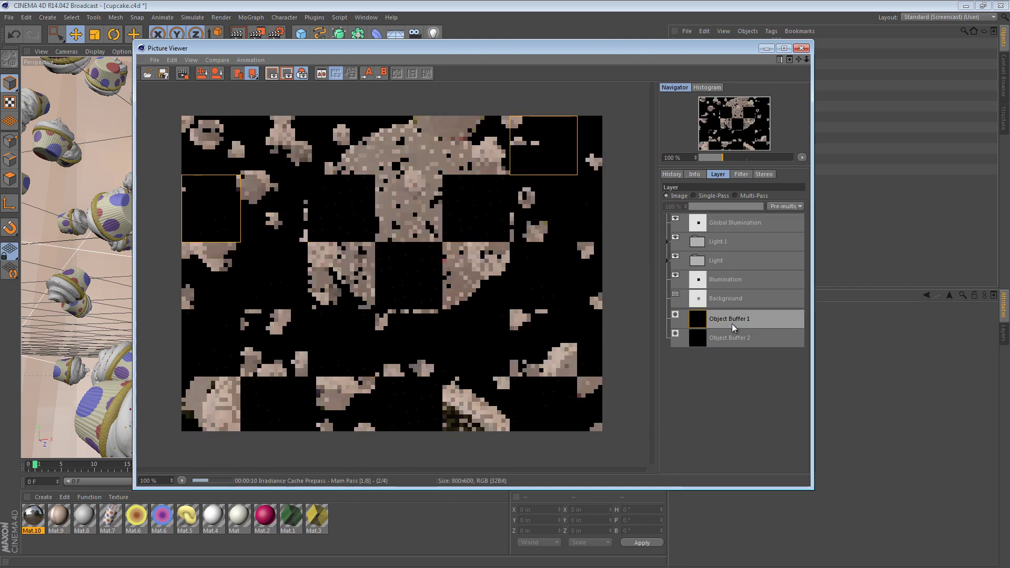
click(731, 341)
click(721, 227)
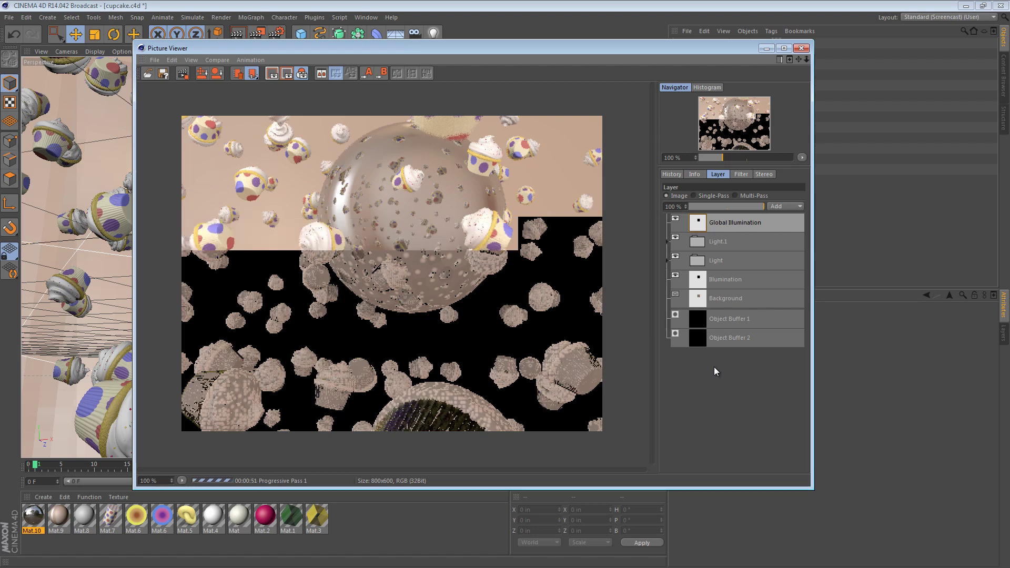
Switch the layer display to Single-Pass and view the Global Illumination, Background, Object Buffer 1 and Object Buffer 2 passes.
click(704, 196)
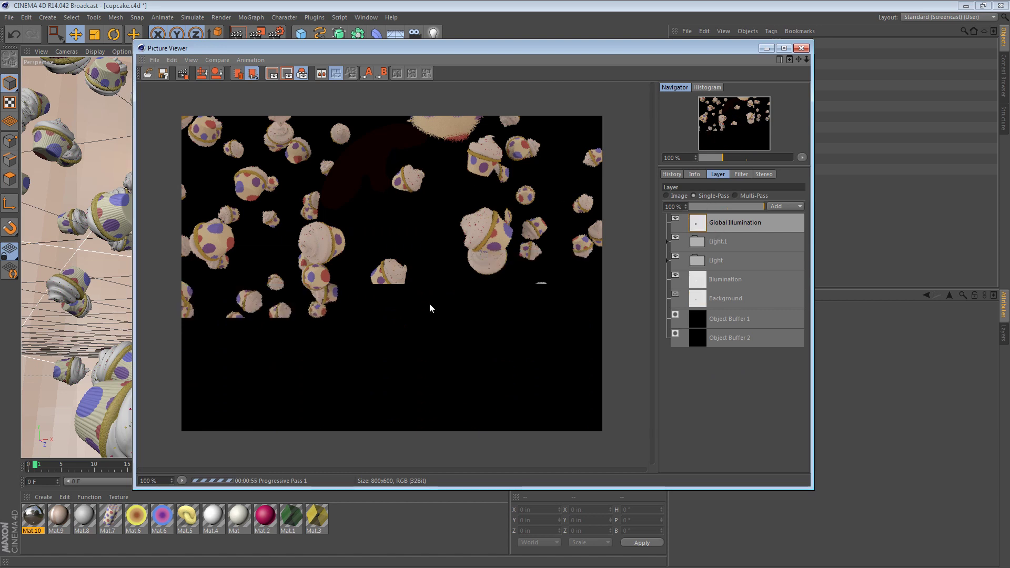
click(667, 260)
click(667, 260)
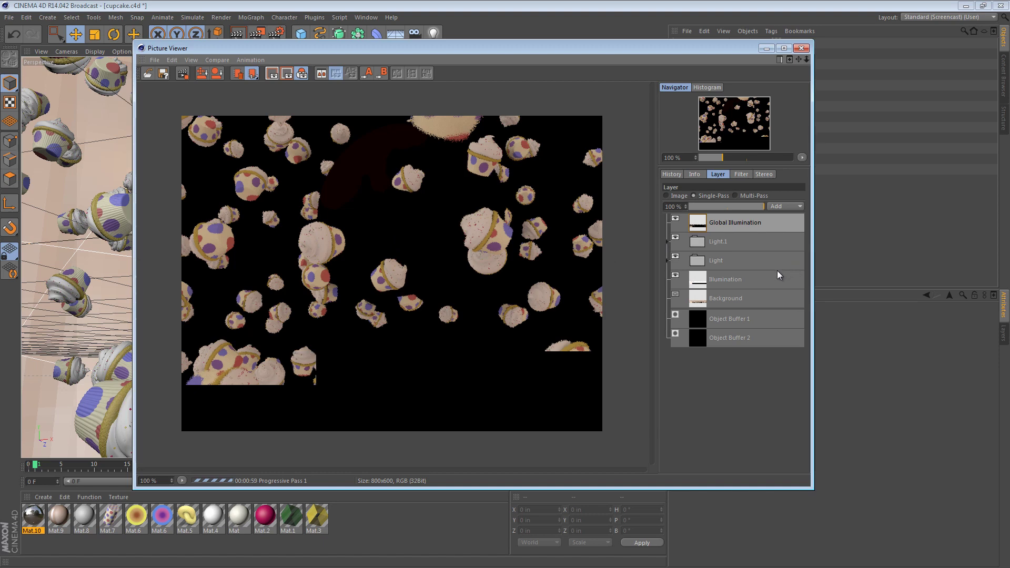
click(755, 297)
click(748, 319)
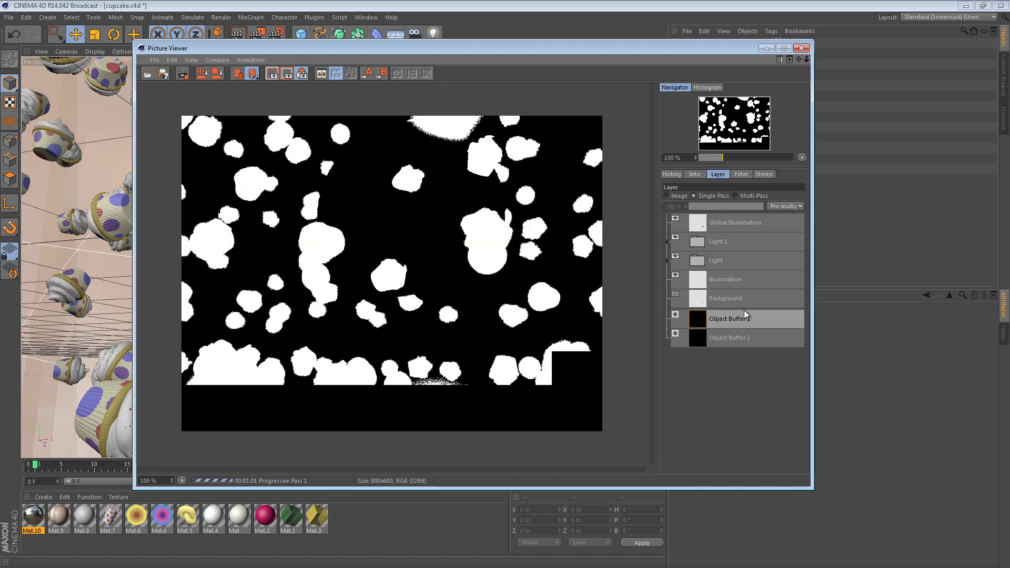
click(746, 340)
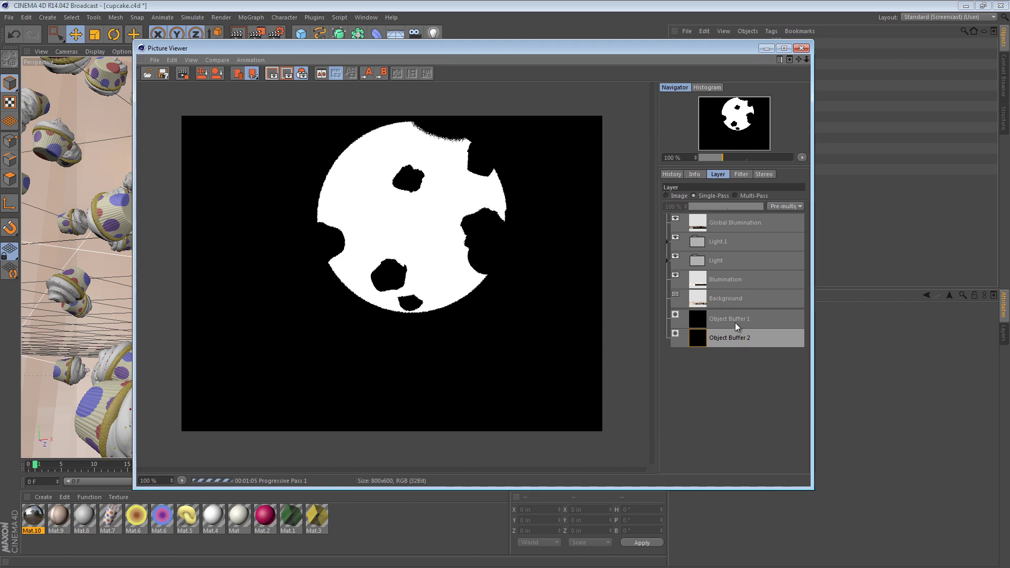
Compare the cupcake mask in Object Buffer 1 with the sphere mask in Object Buffer 2.
click(734, 321)
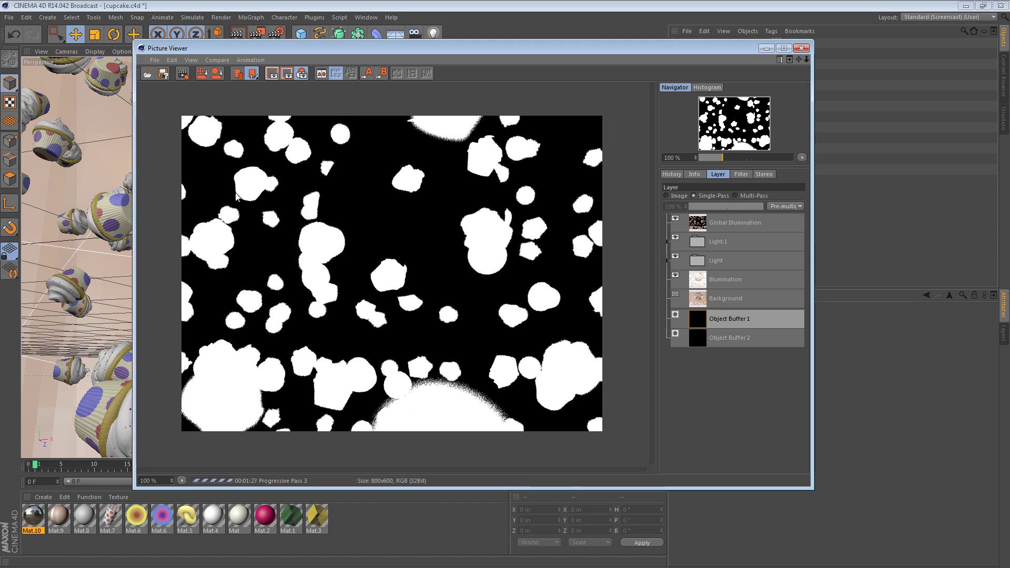
click(747, 340)
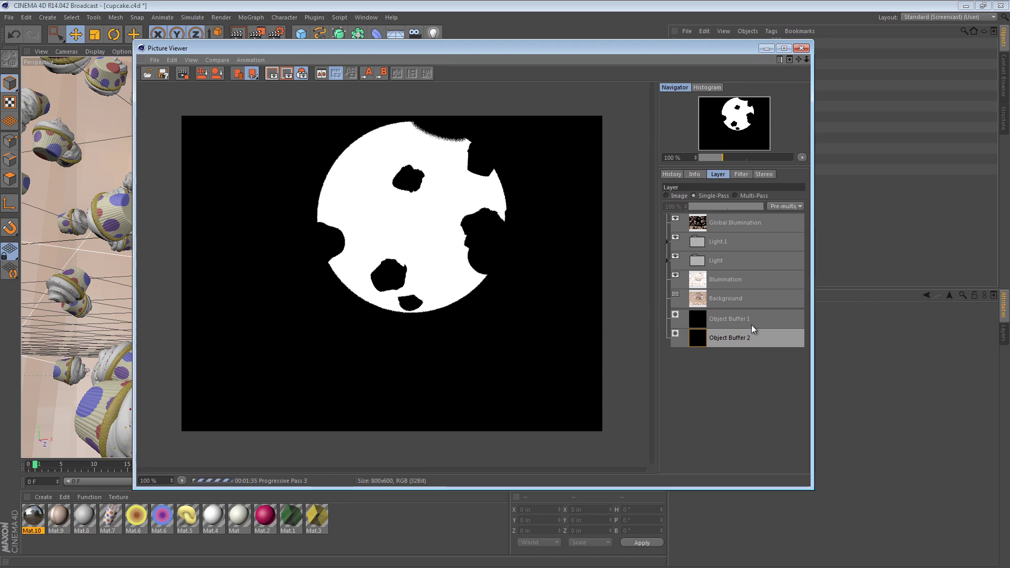
click(752, 323)
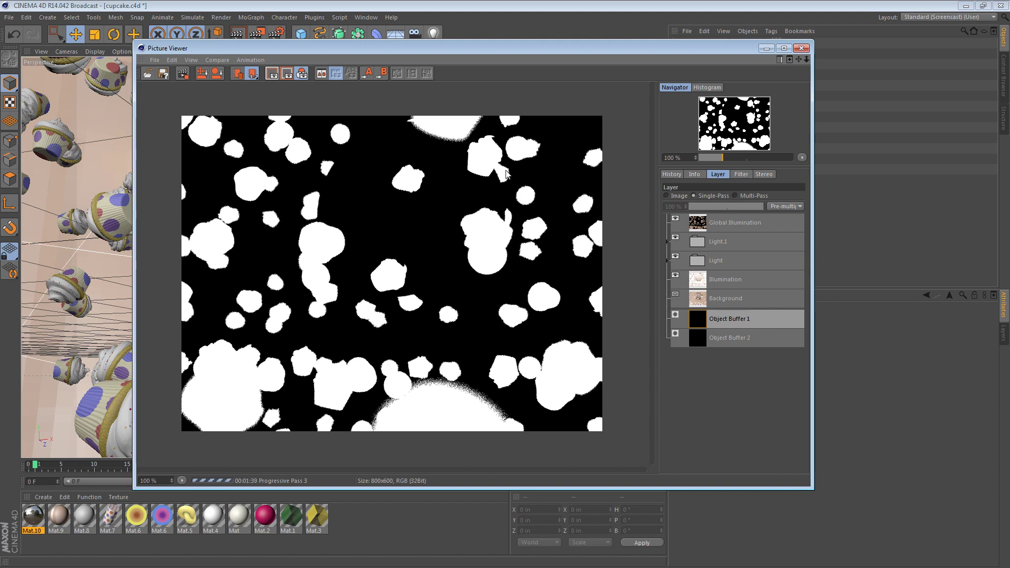
click(775, 338)
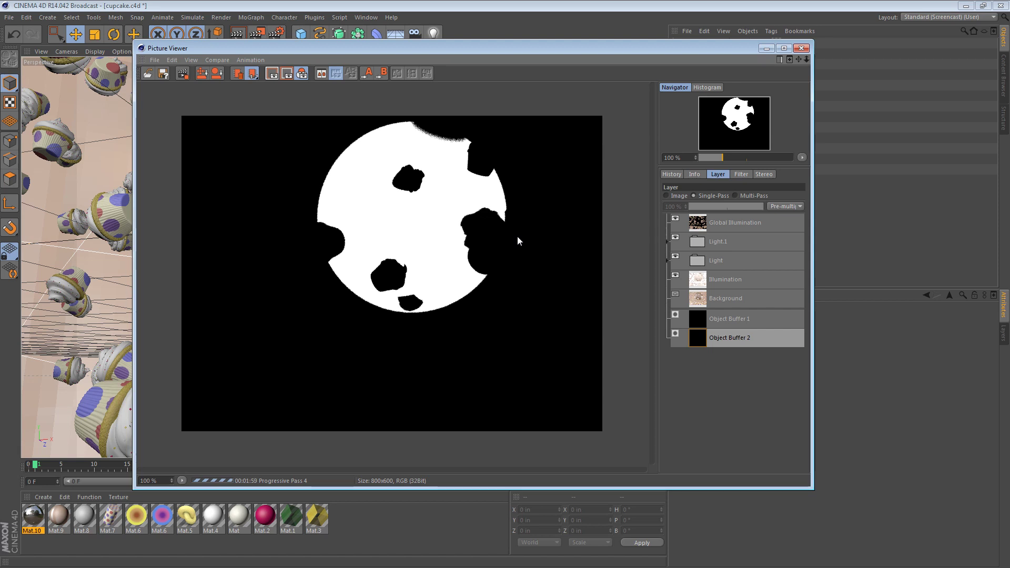
click(749, 320)
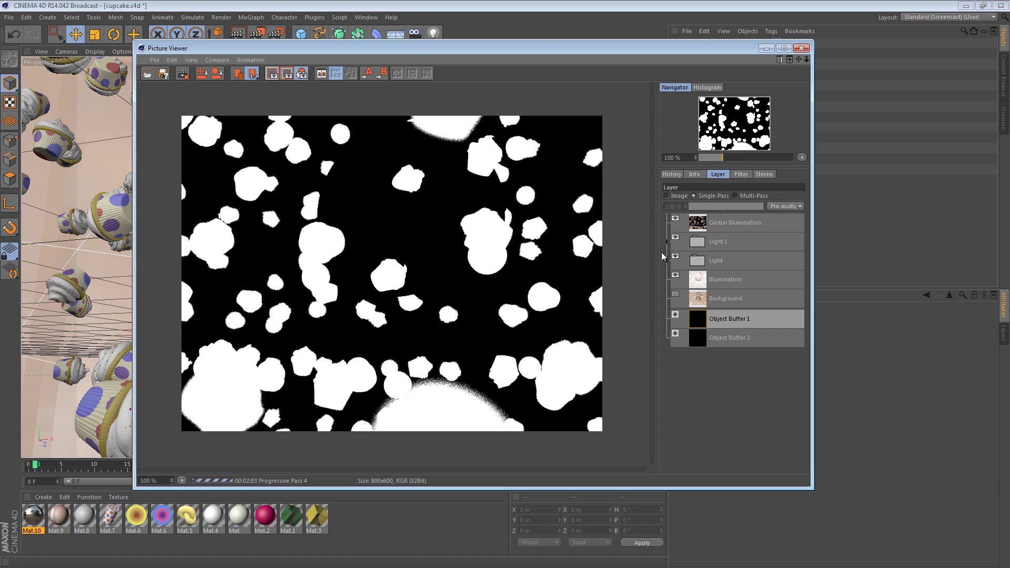
View the Global Illumination pass, return the layer display to the full image and show the render history.
click(722, 221)
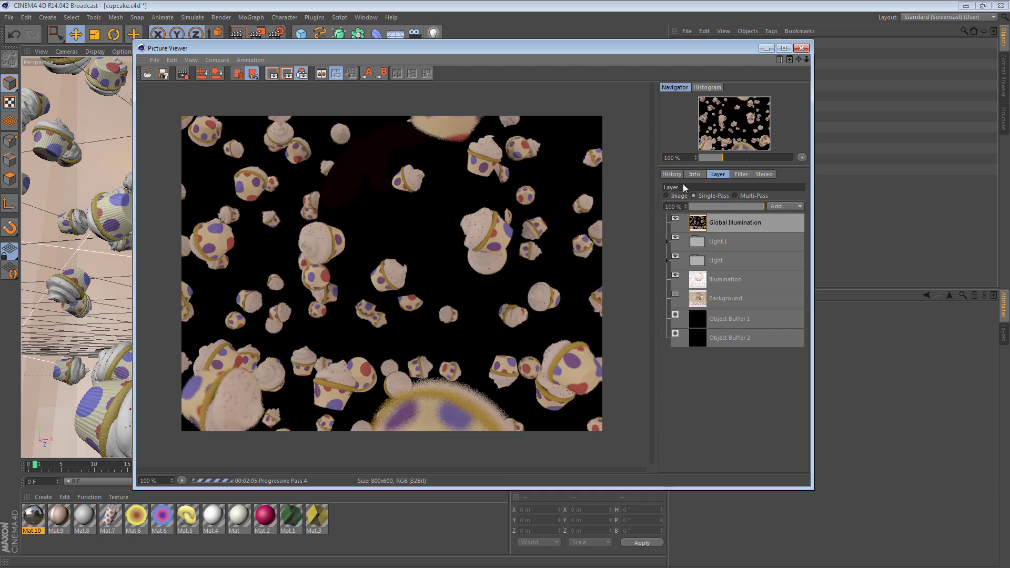
click(673, 176)
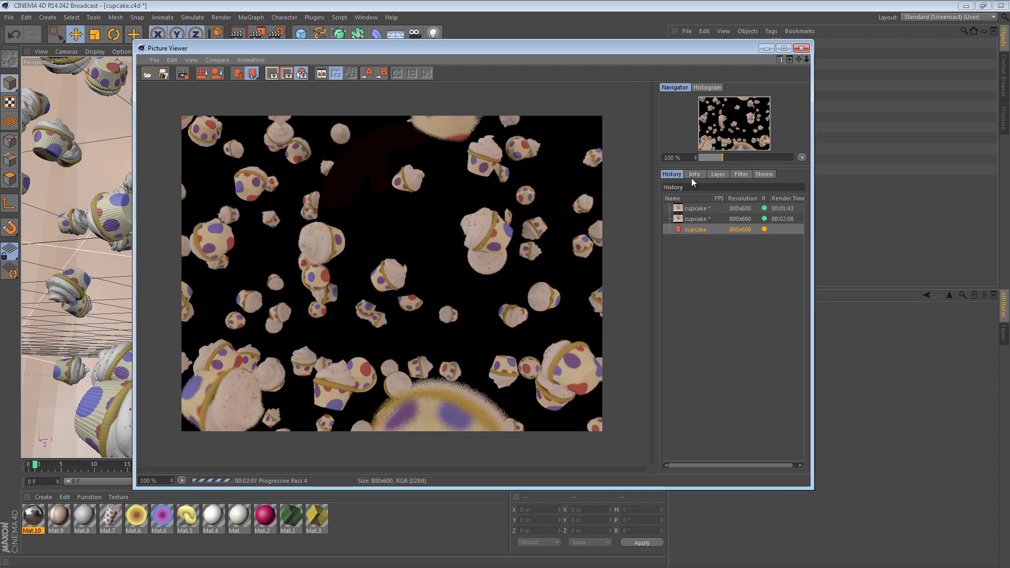
click(691, 174)
click(717, 178)
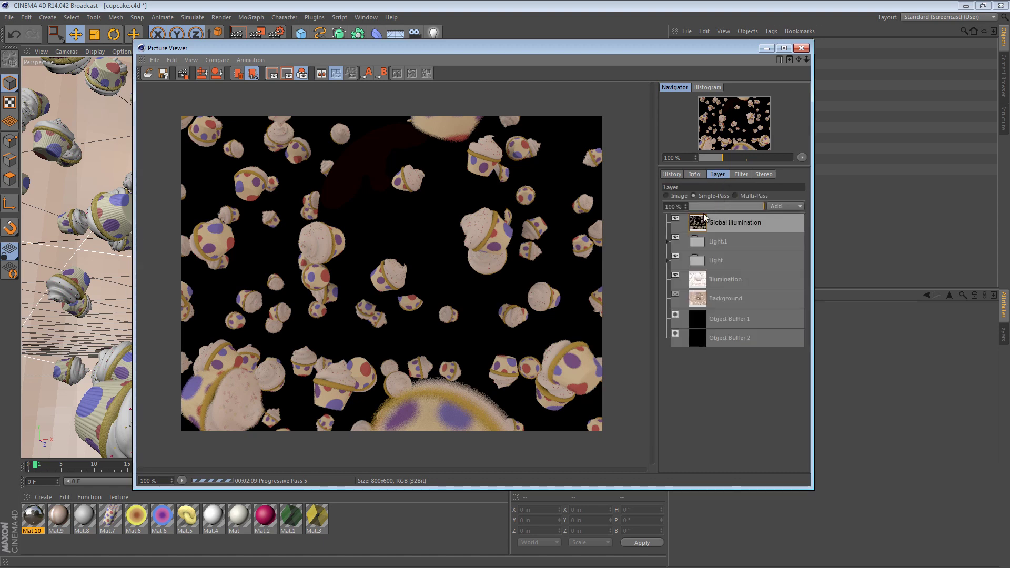
click(679, 196)
click(678, 174)
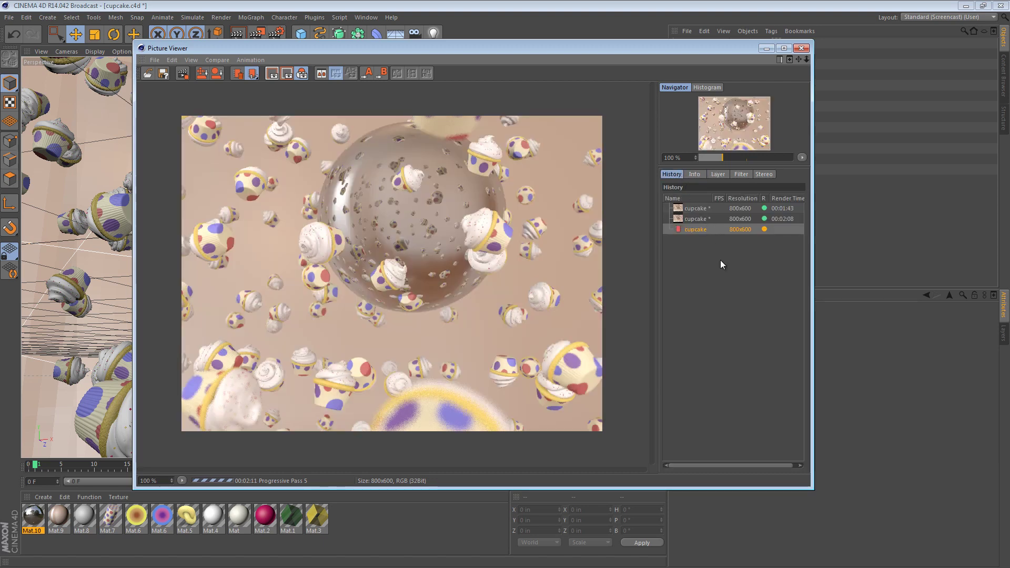